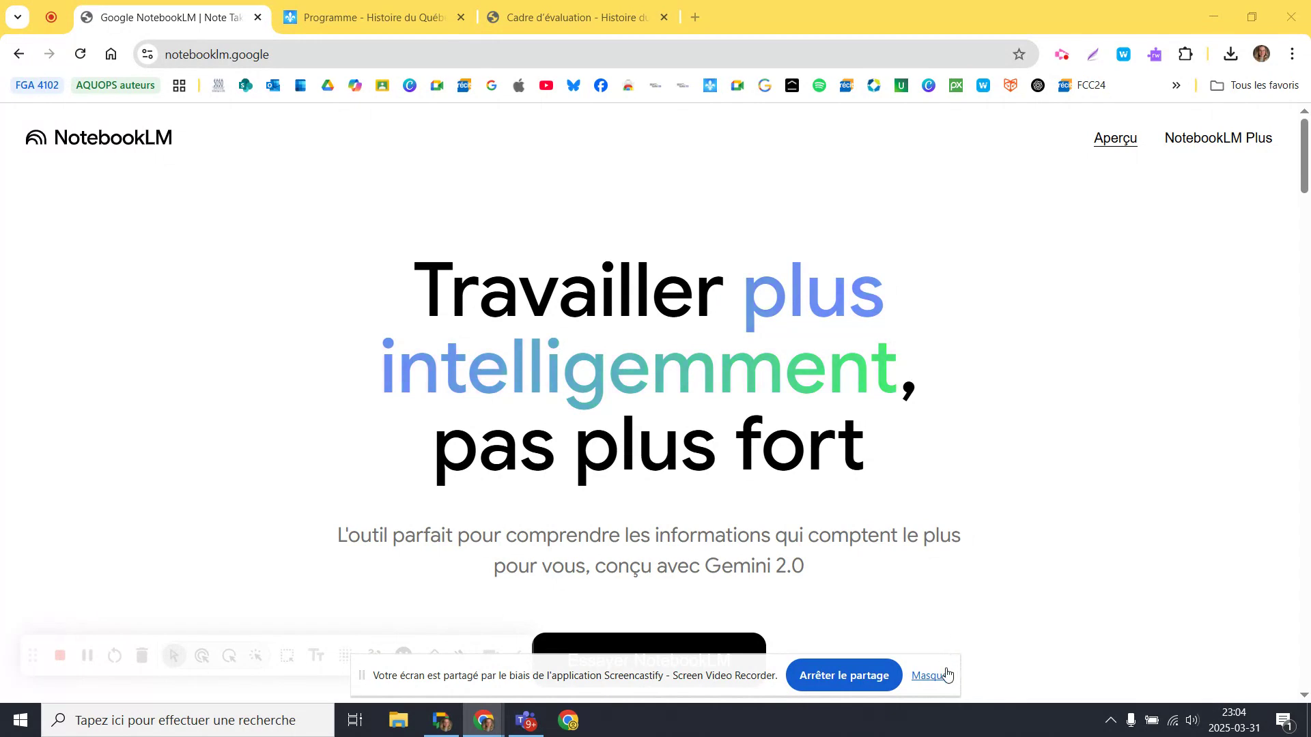
- Open NotebookLM from its welcome page, with the screen-sharing notice hidden, and create a new notebook
click(934, 674)
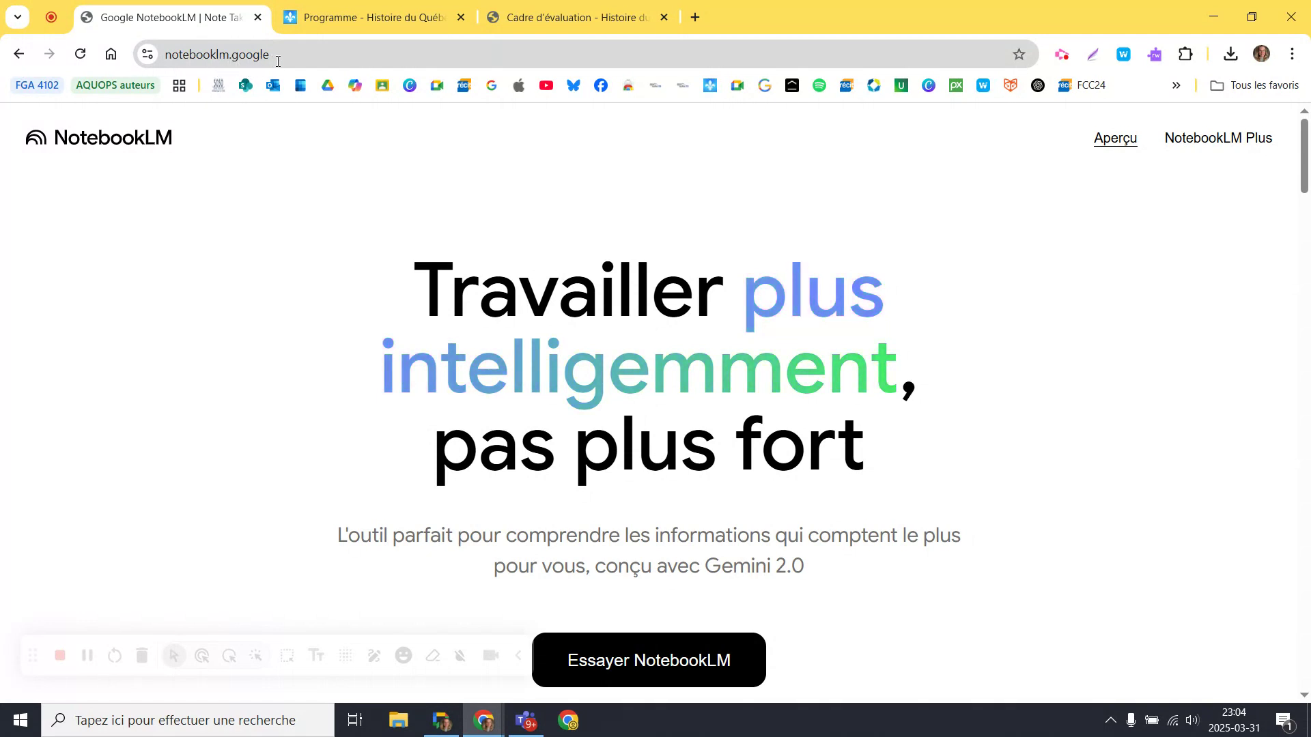
scroll(719, 333, down, 2)
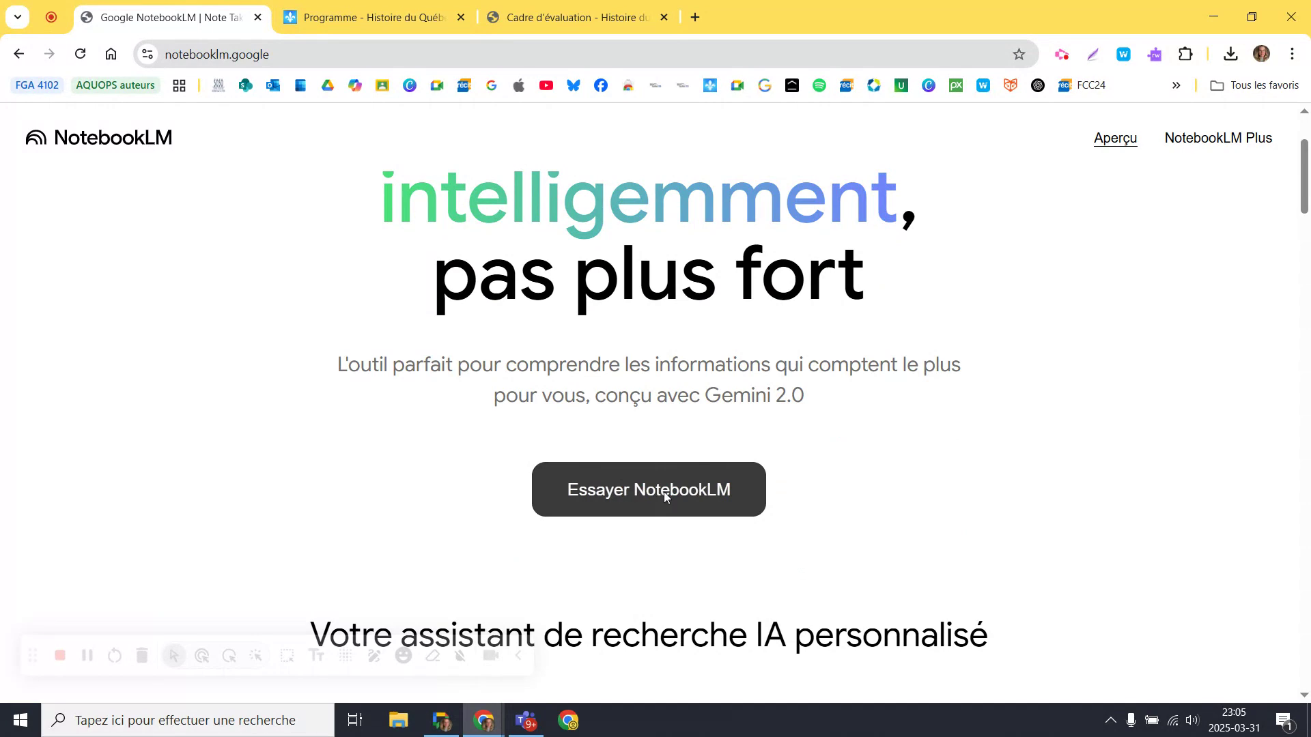
click(664, 494)
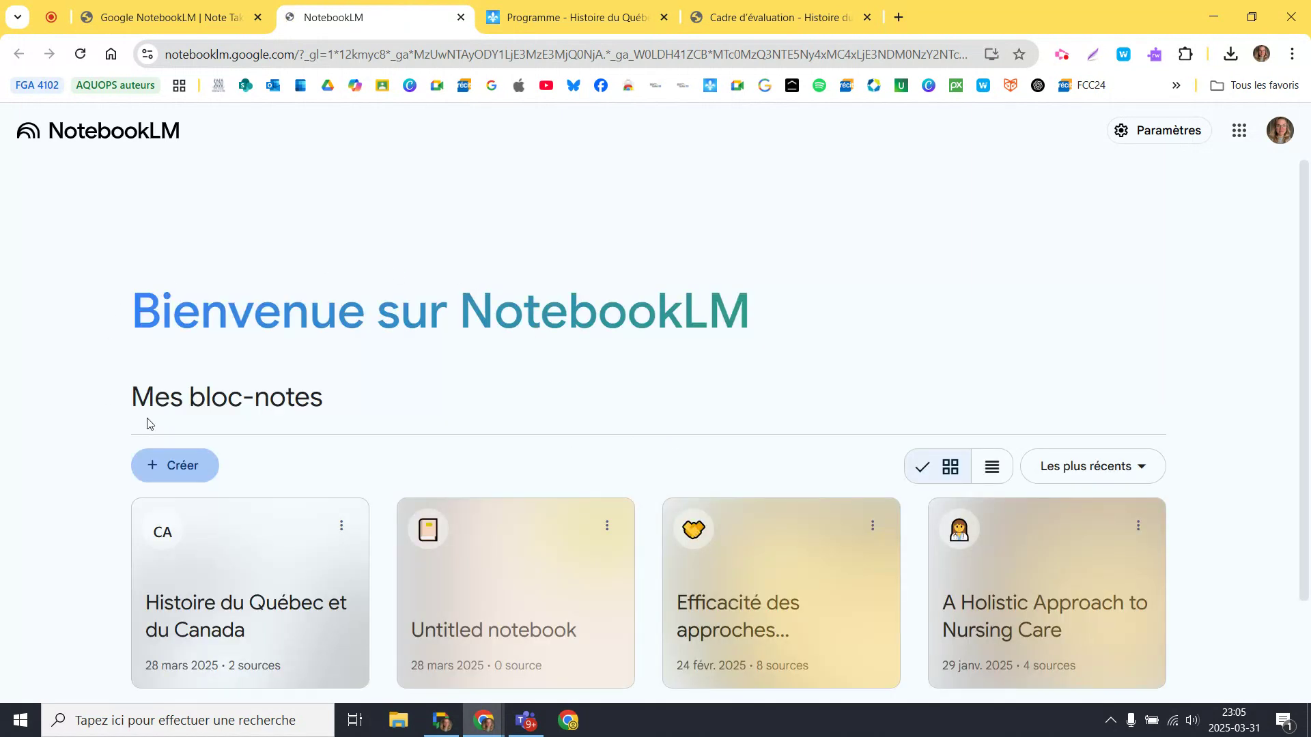
click(171, 466)
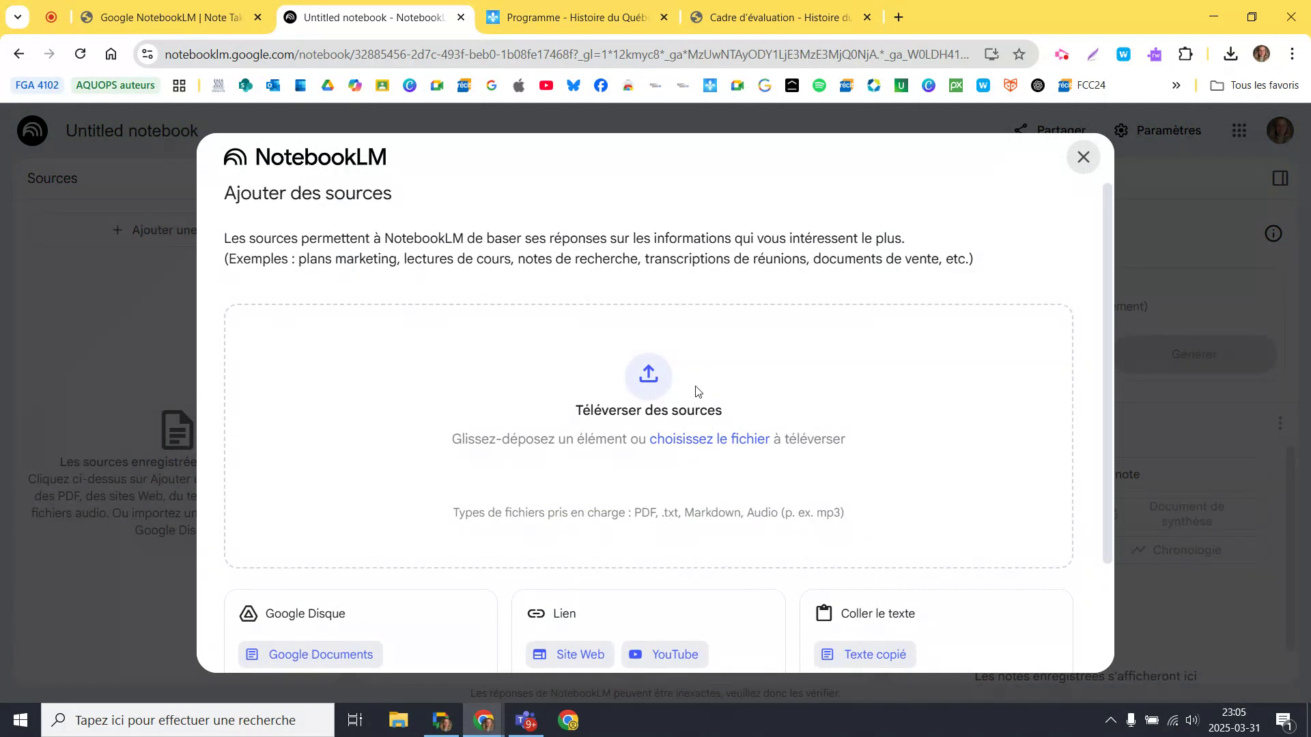
- Examine the available source types and the opened programme and evaluation framework PDFs for Histoire du Québec et du Canada
scroll(797, 614, down, 2)
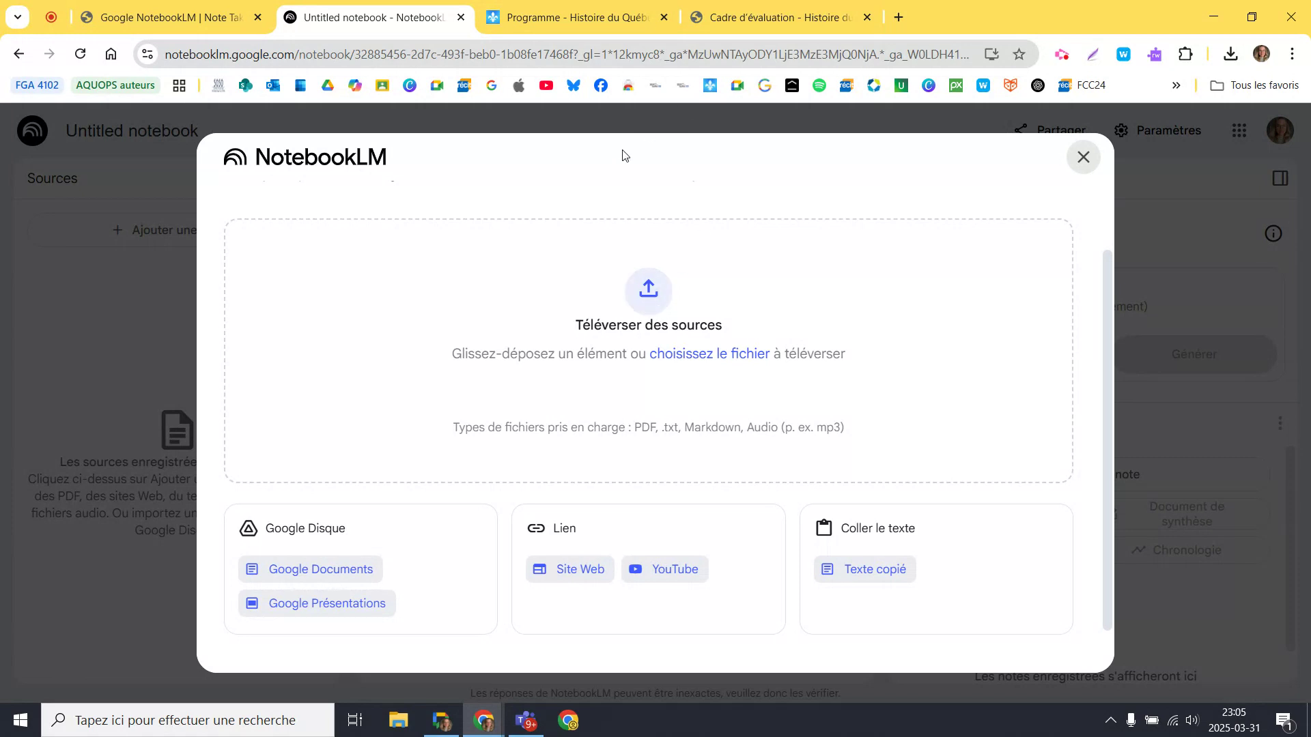
click(580, 16)
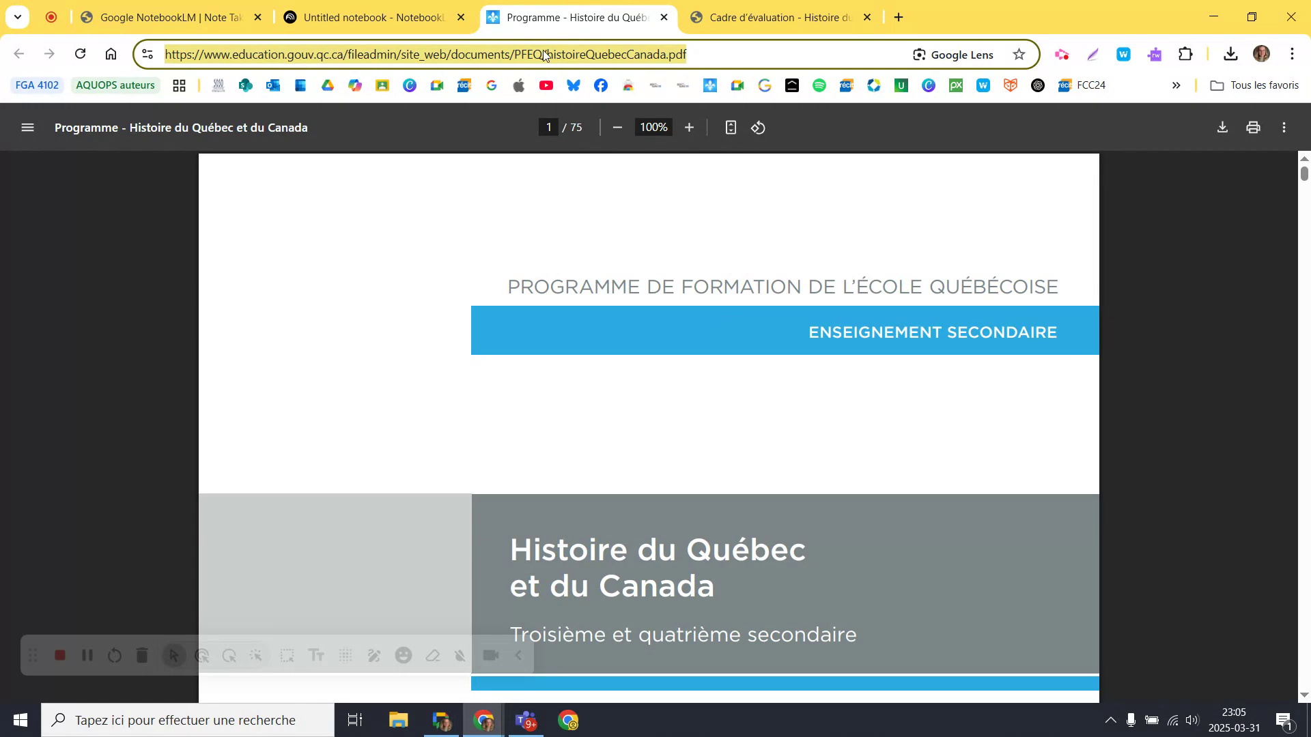
scroll(737, 527, down, 3)
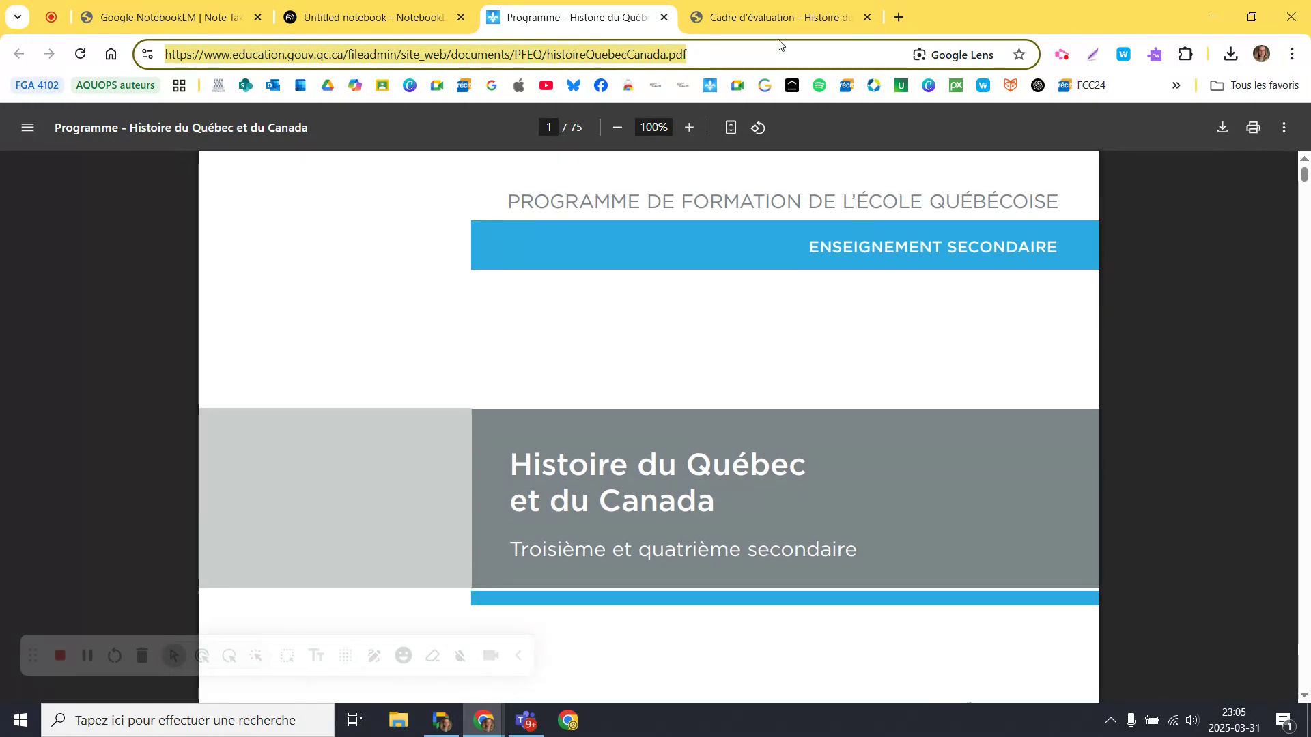
click(746, 17)
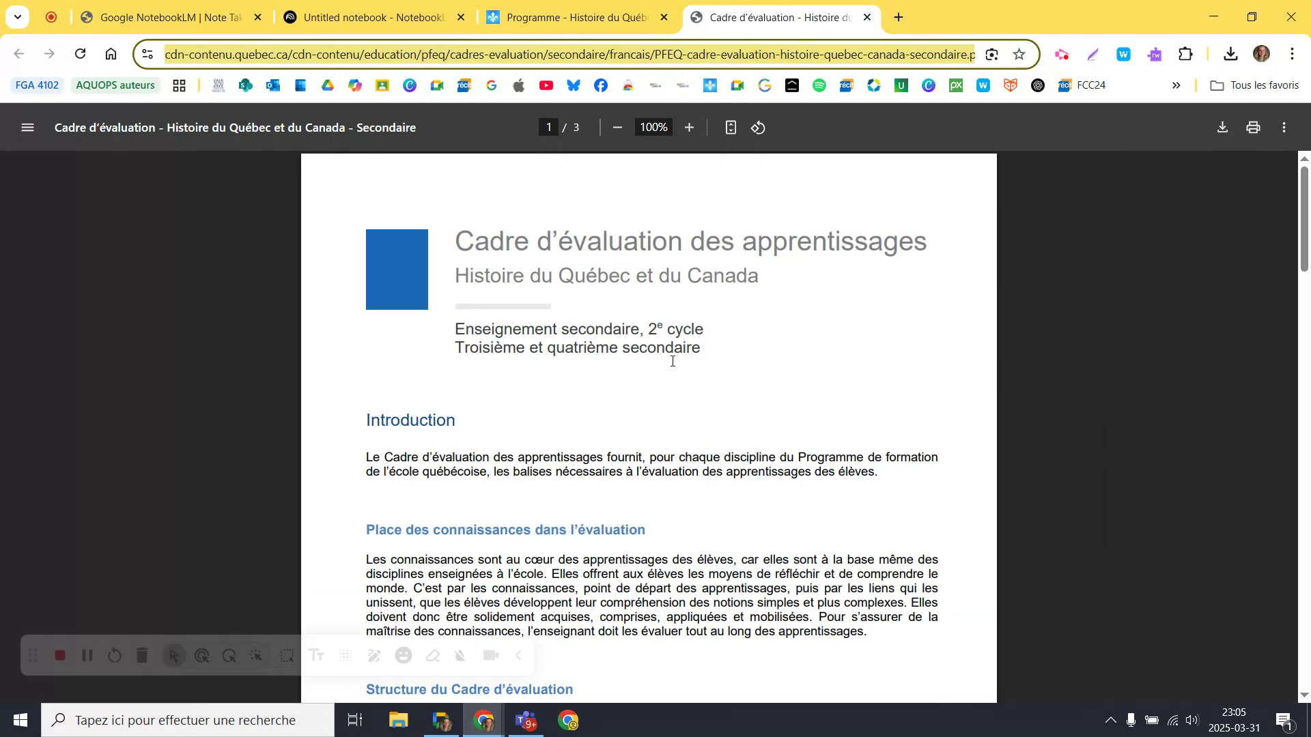
- Copy the programme PDF's URL (histoireQuebecCanada.pdf on education.gouv.qc.ca) and insert it as a website source in the notebook
click(560, 17)
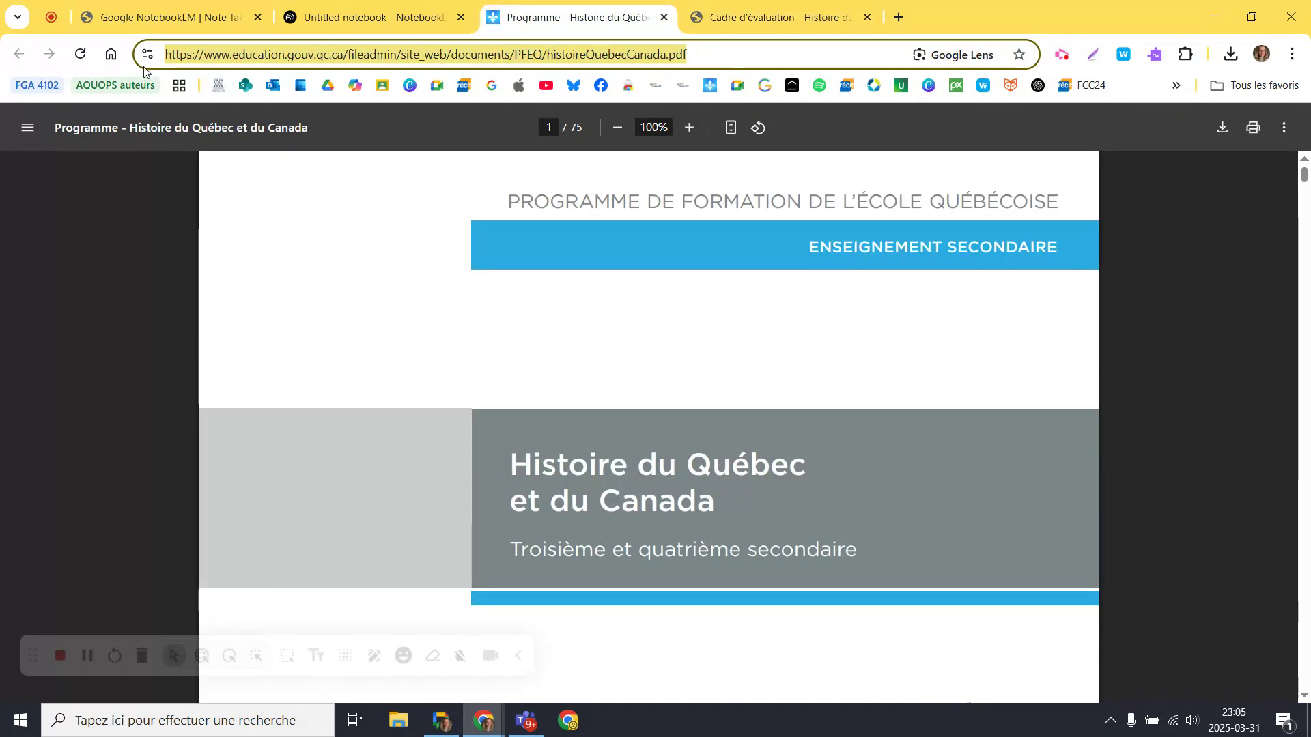
triple_click(374, 54)
right_click(378, 61)
click(512, 217)
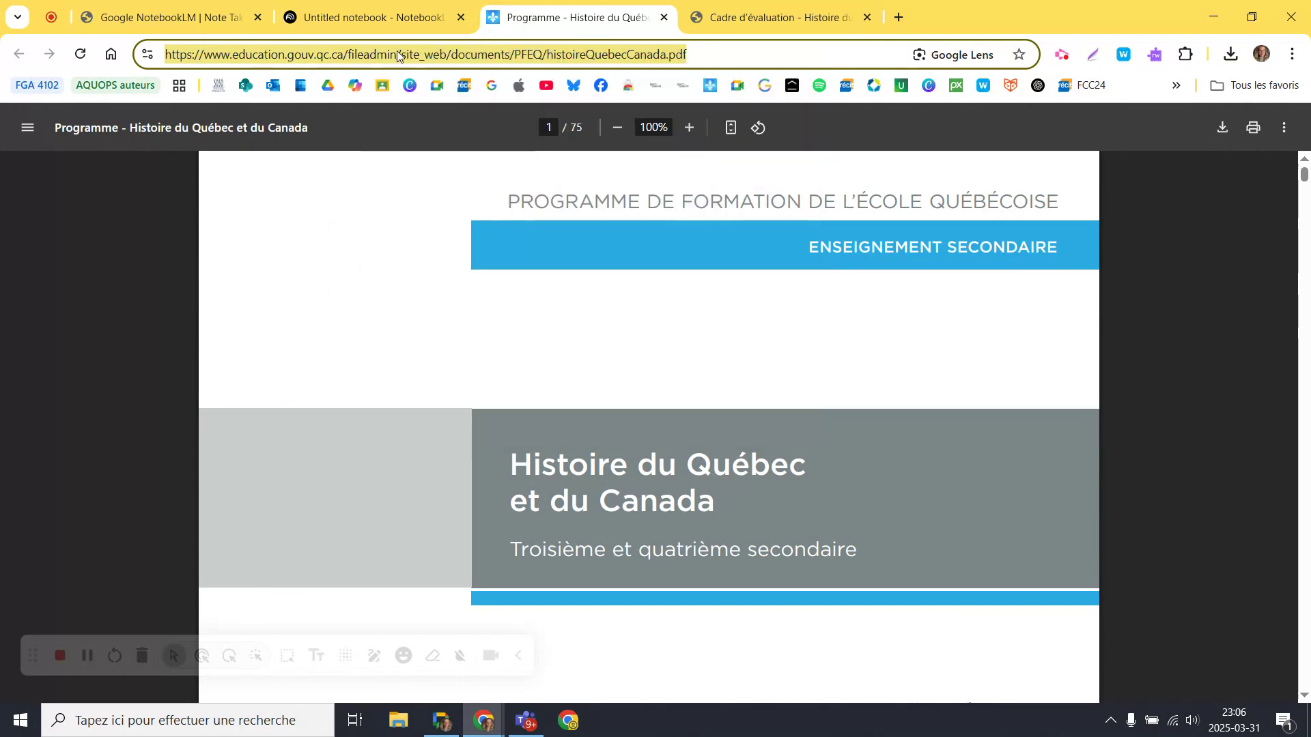
click(374, 21)
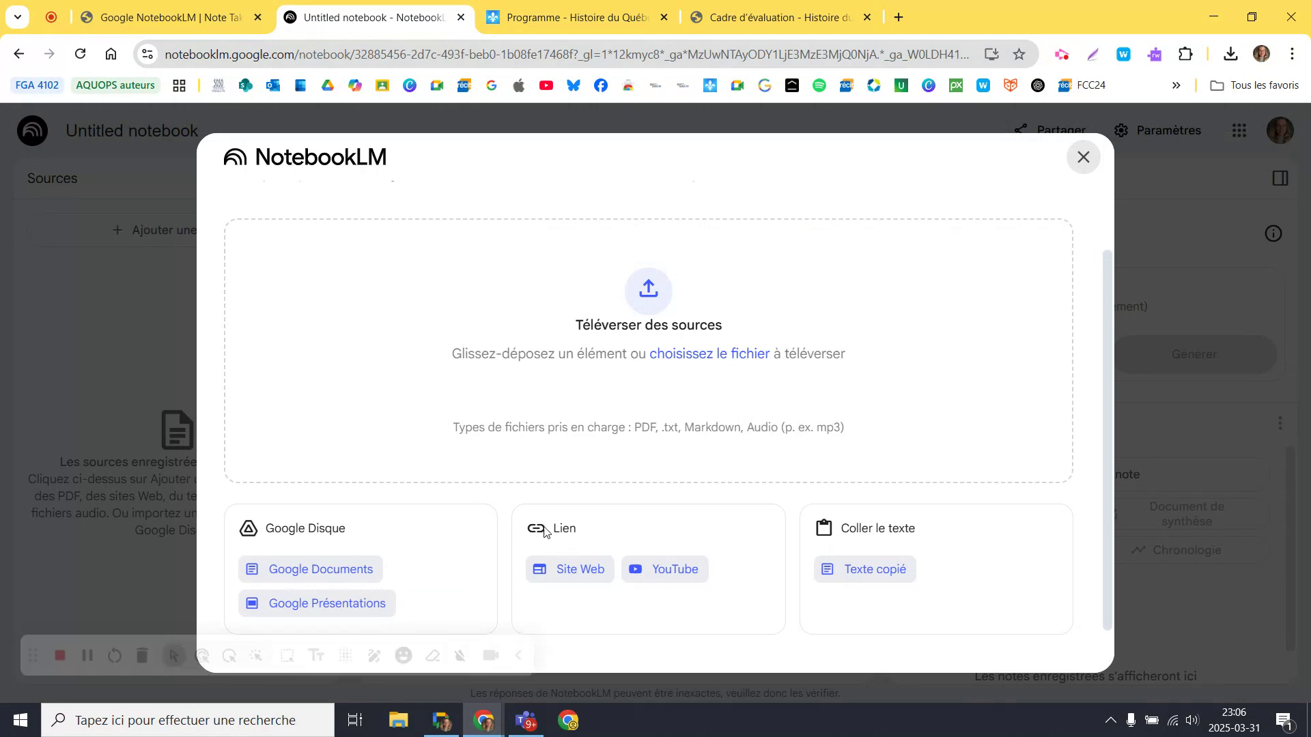
click(575, 584)
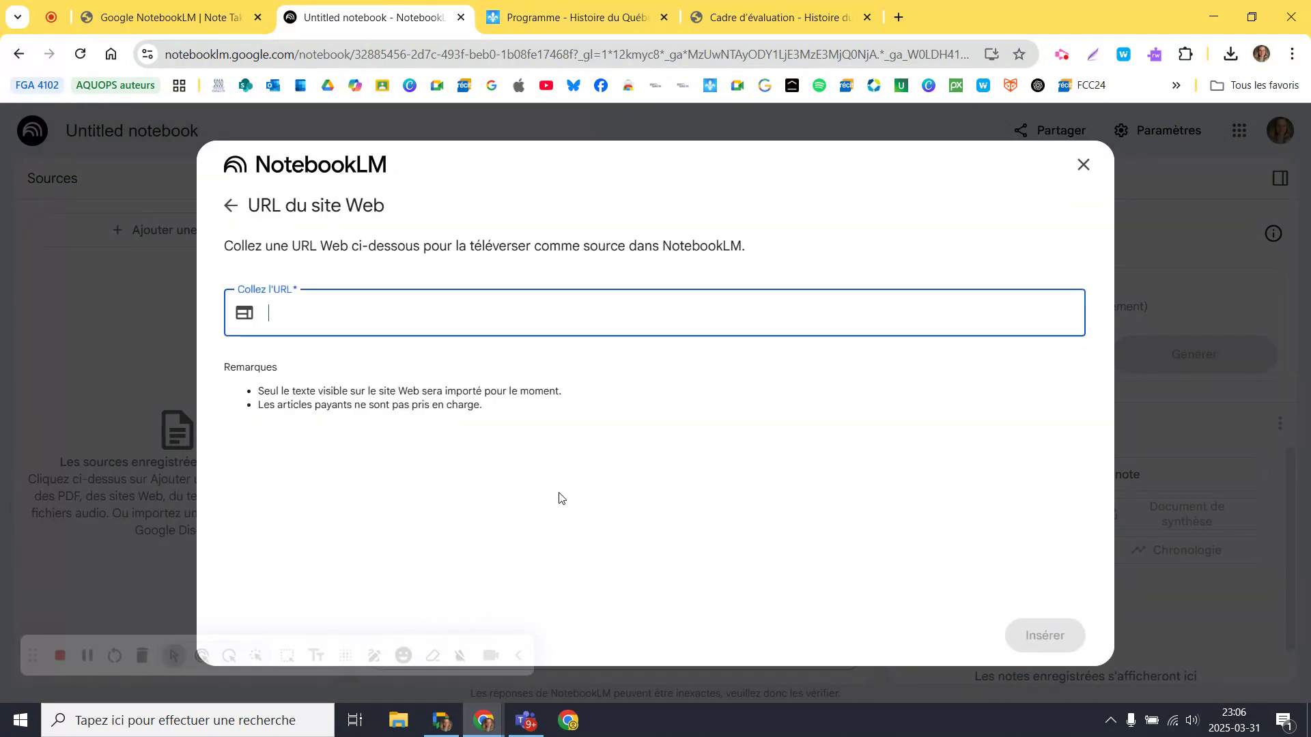
right_click(332, 317)
click(435, 490)
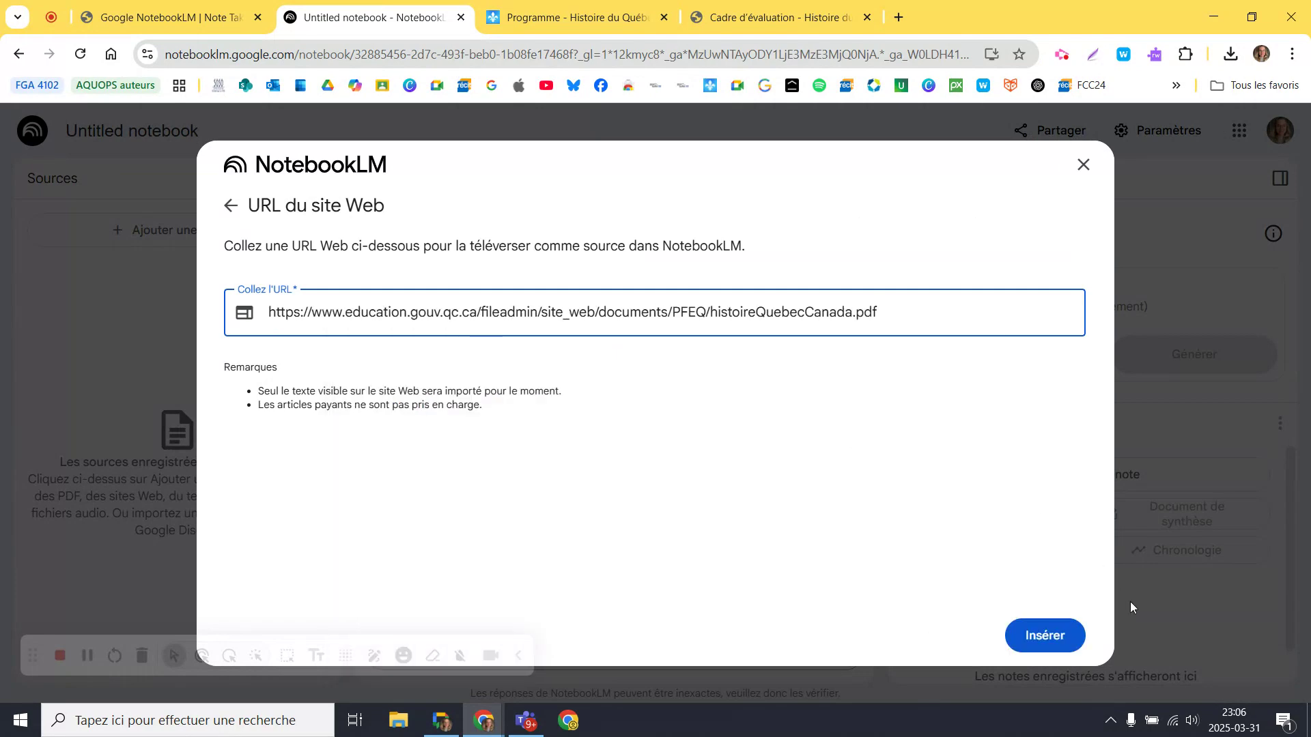
click(1024, 635)
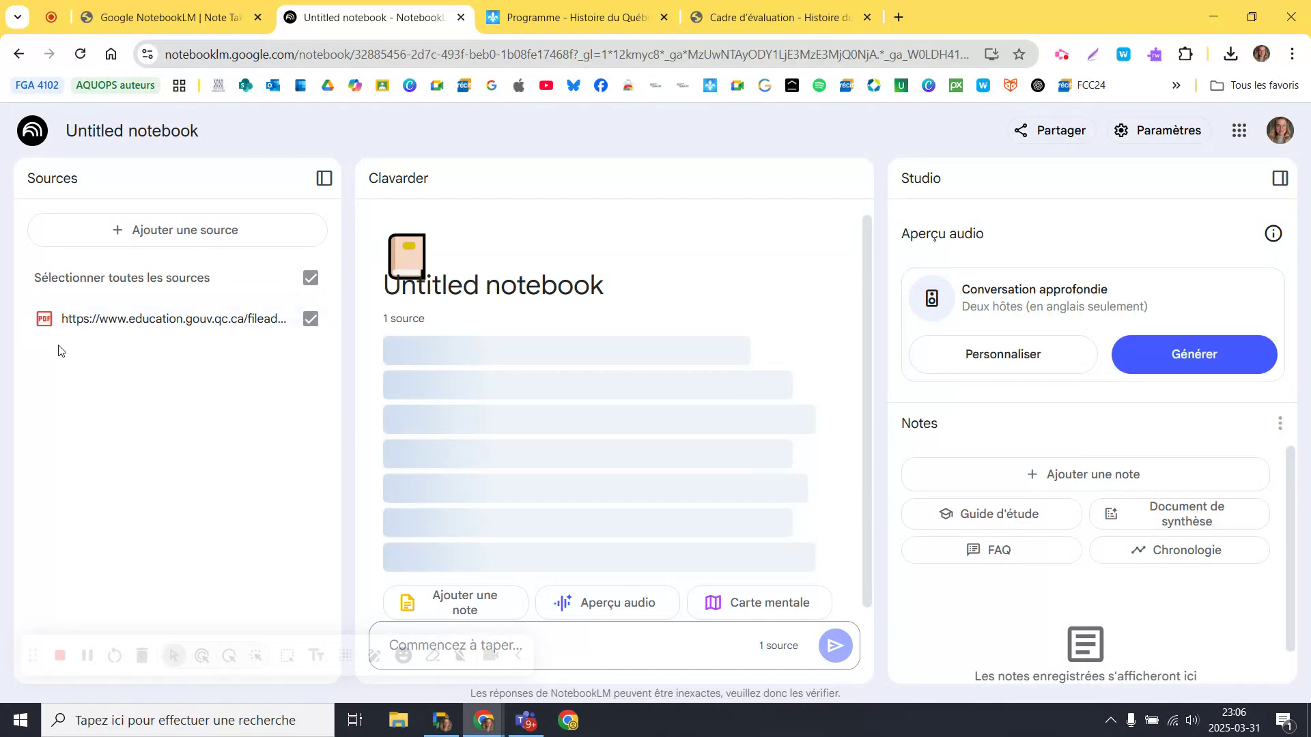
- Add a second website source using the copied URL of PFEQ-cadre-evaluation-histoire-quebec-canada-secondaire.pdf
click(192, 239)
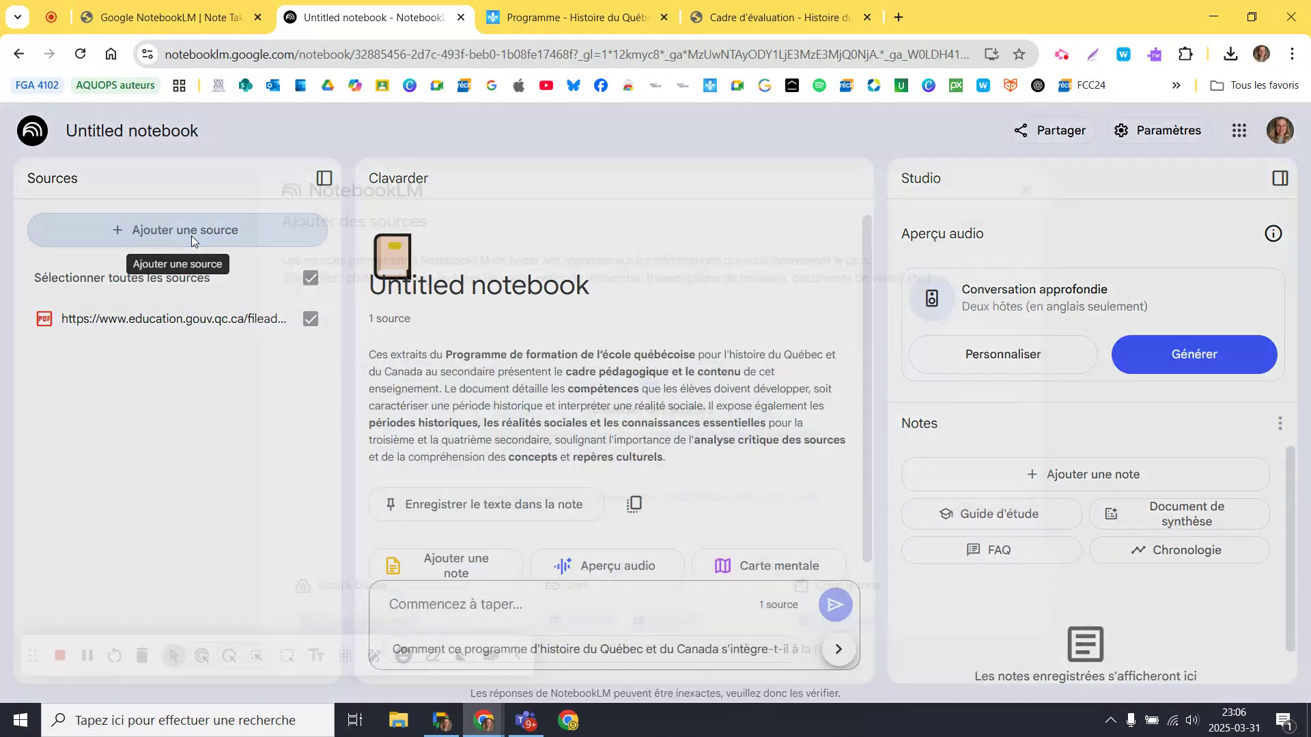
click(788, 14)
right_click(650, 66)
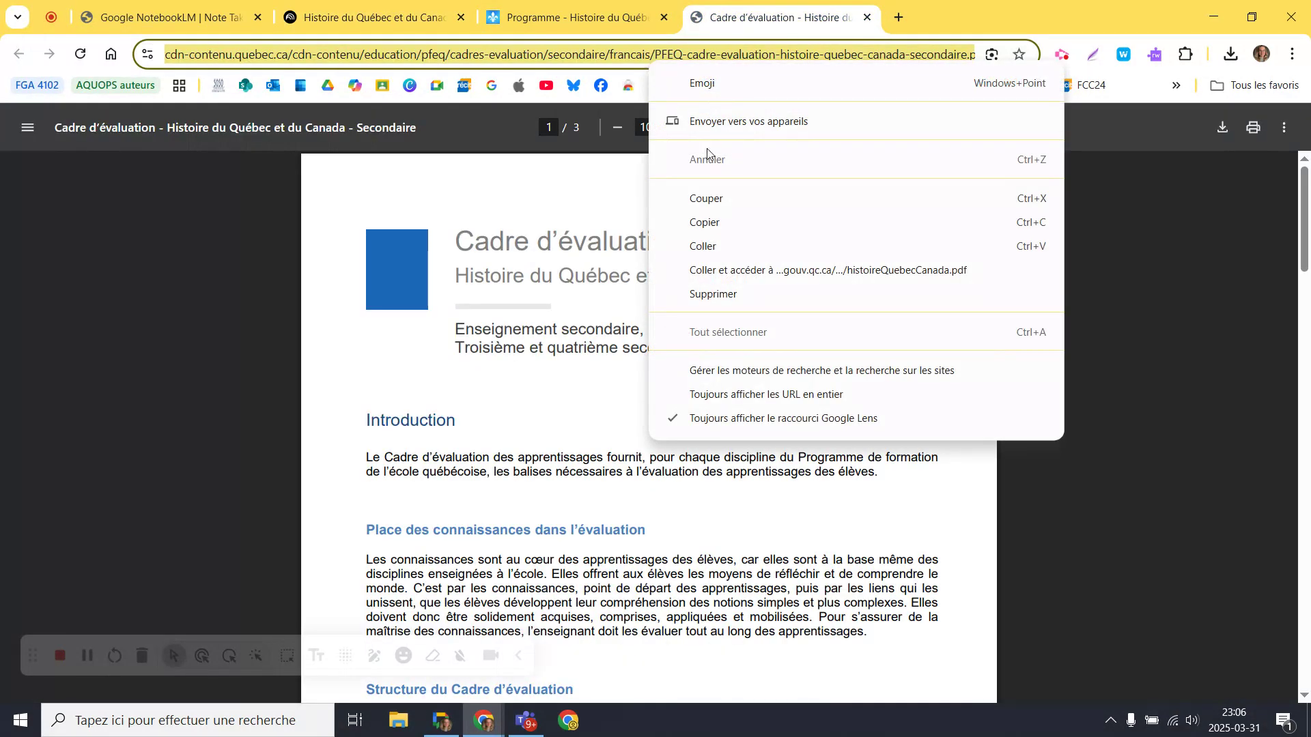
click(723, 218)
click(318, 24)
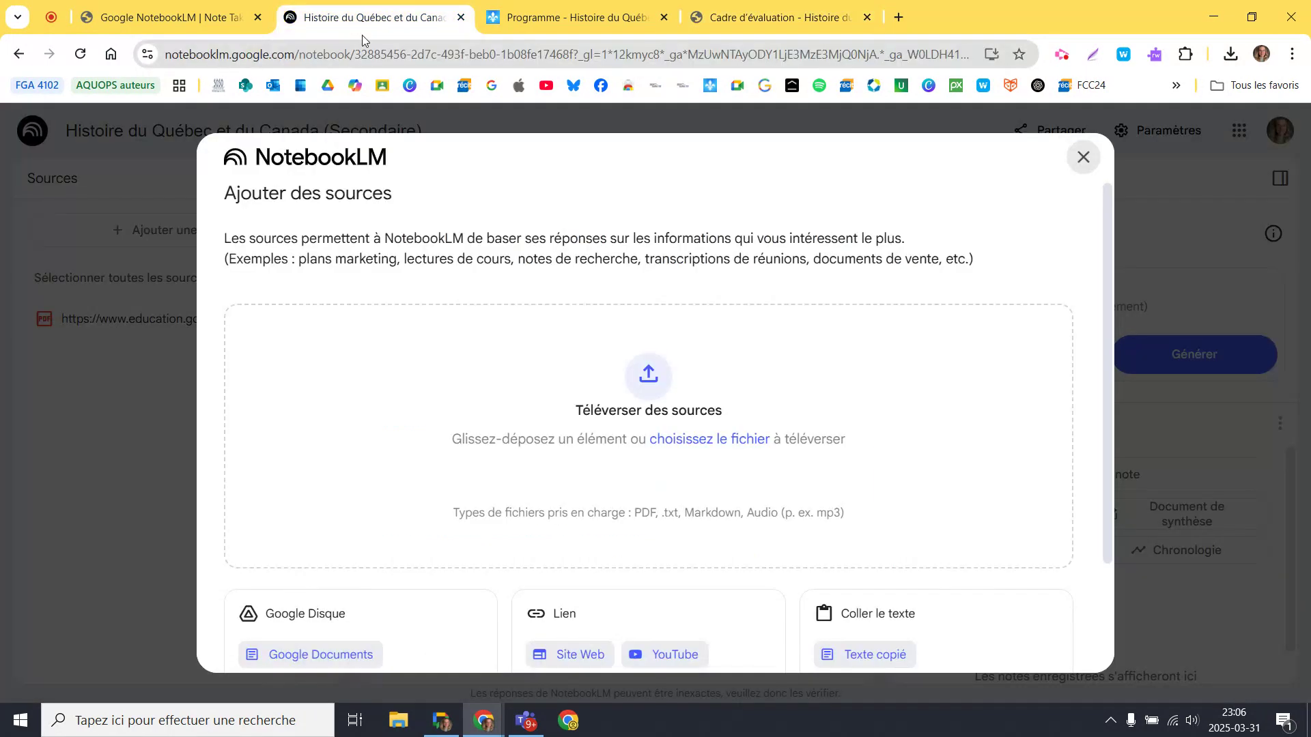
scroll(546, 464, down, 2)
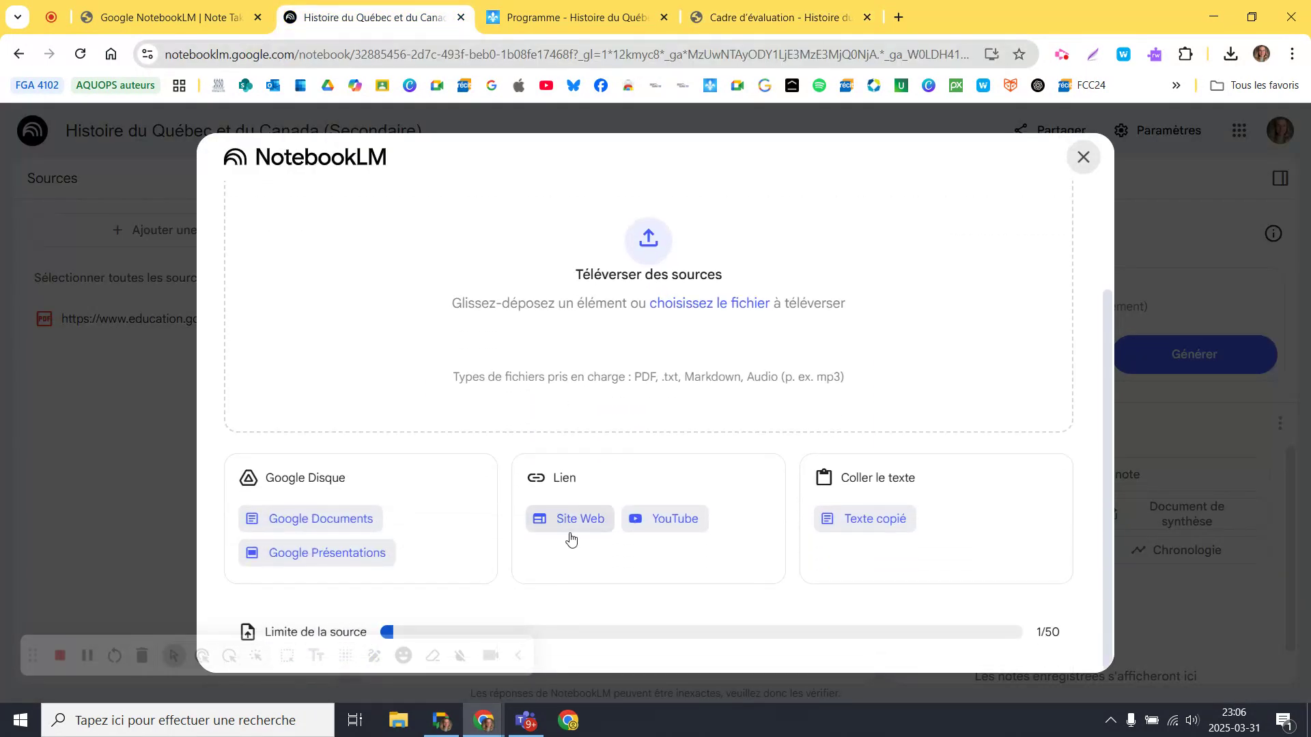
click(571, 526)
right_click(325, 316)
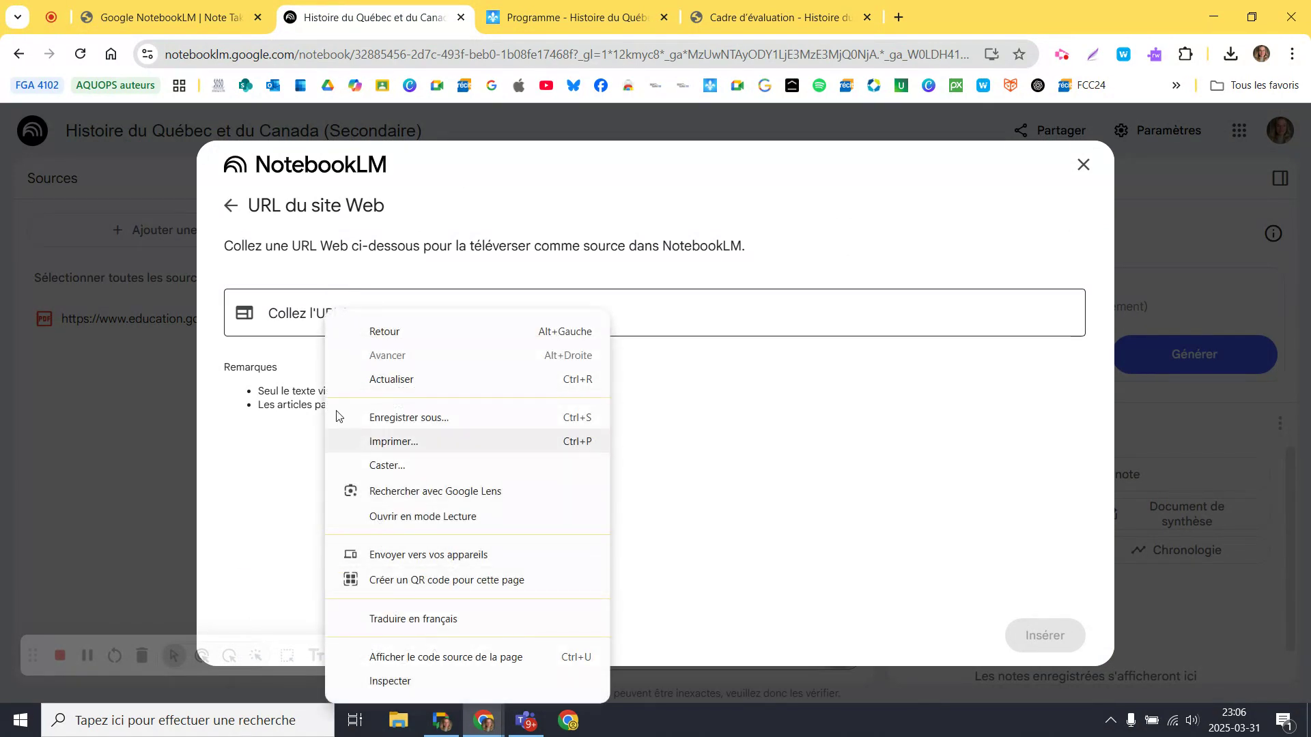
click(291, 313)
key(ctrl+v)
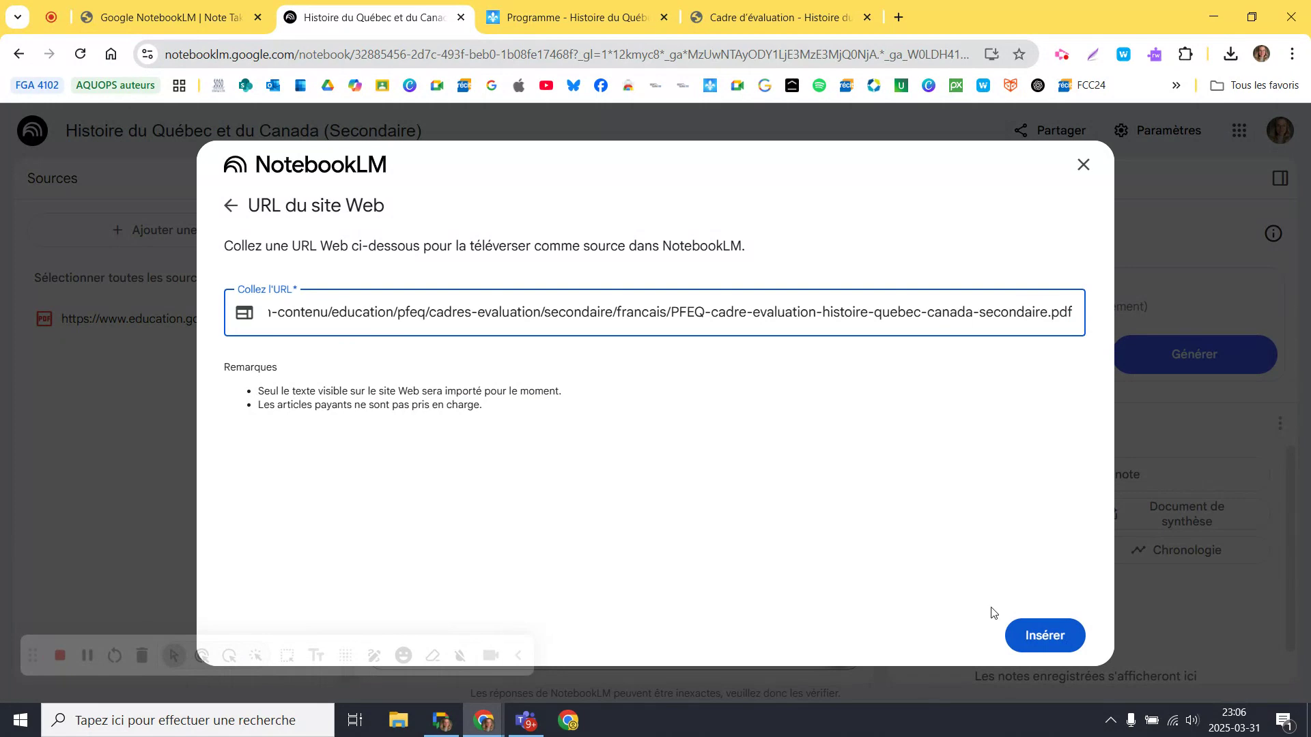
click(1043, 635)
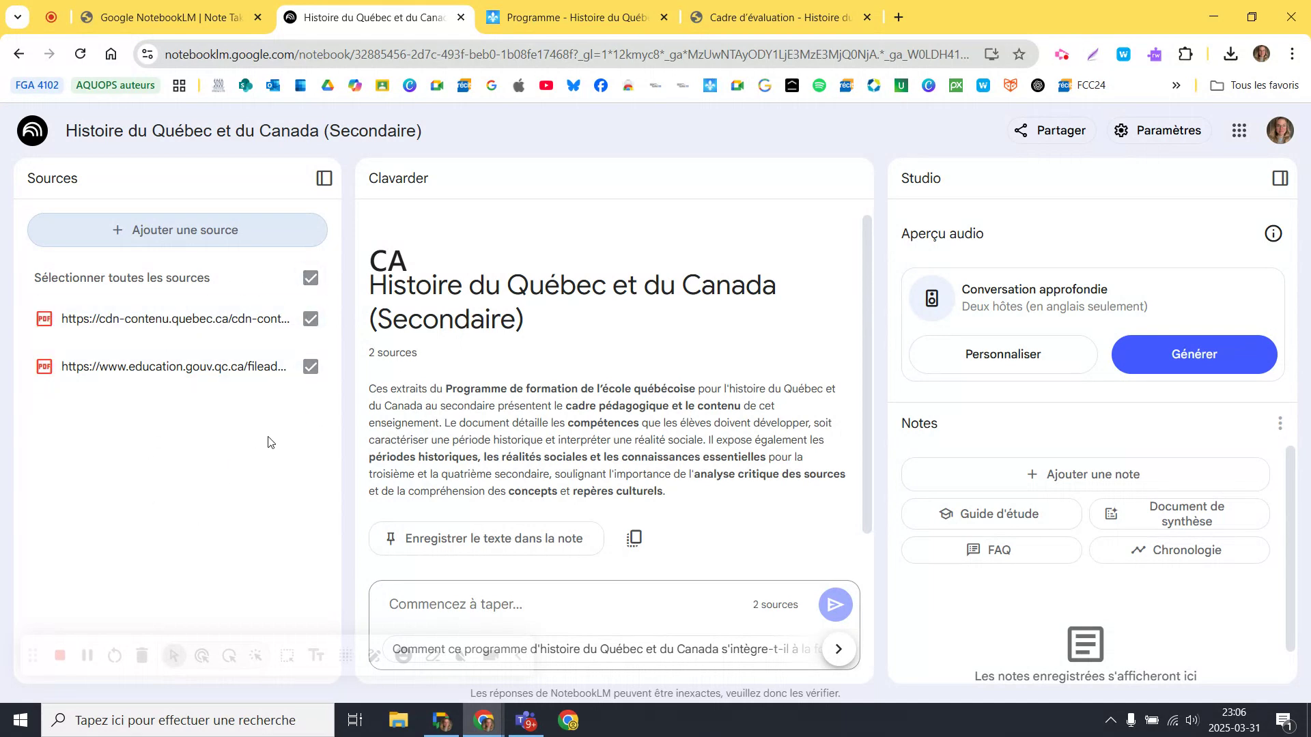
- Deselect all sources and reselect the two PDF sources individually
click(310, 278)
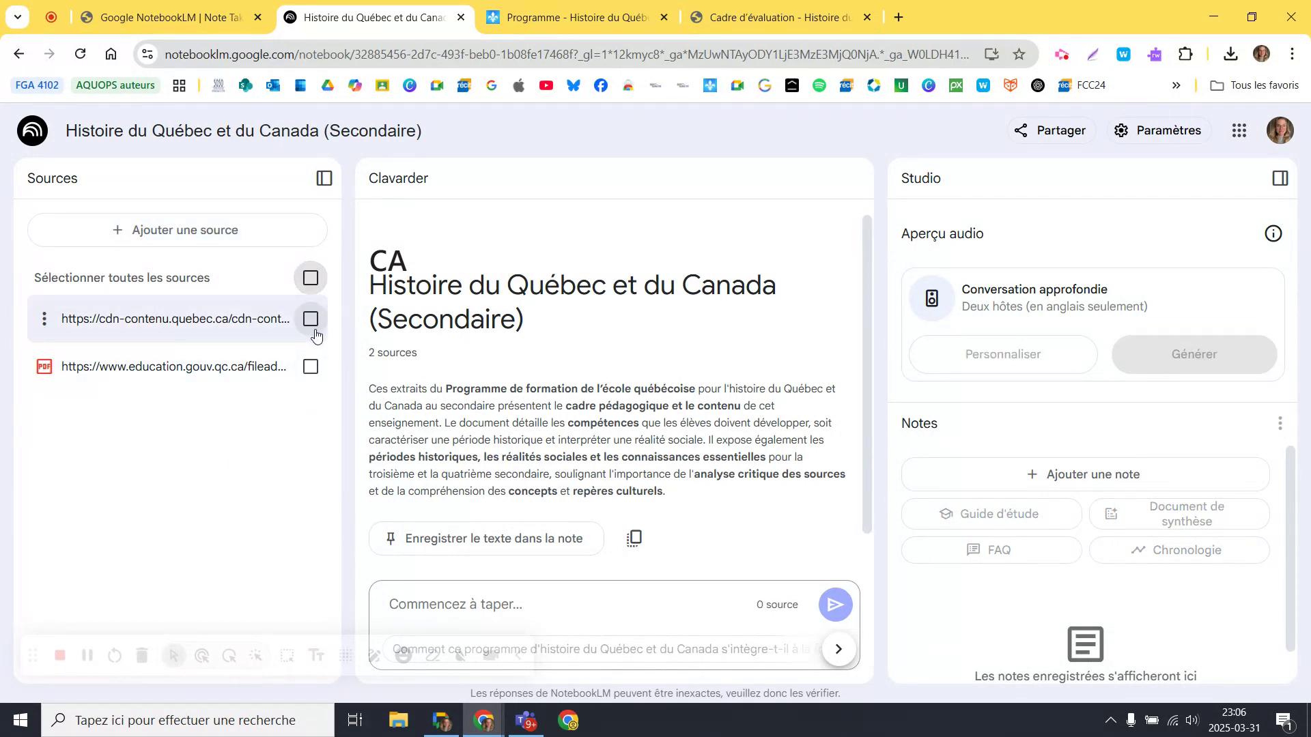
click(310, 320)
click(311, 367)
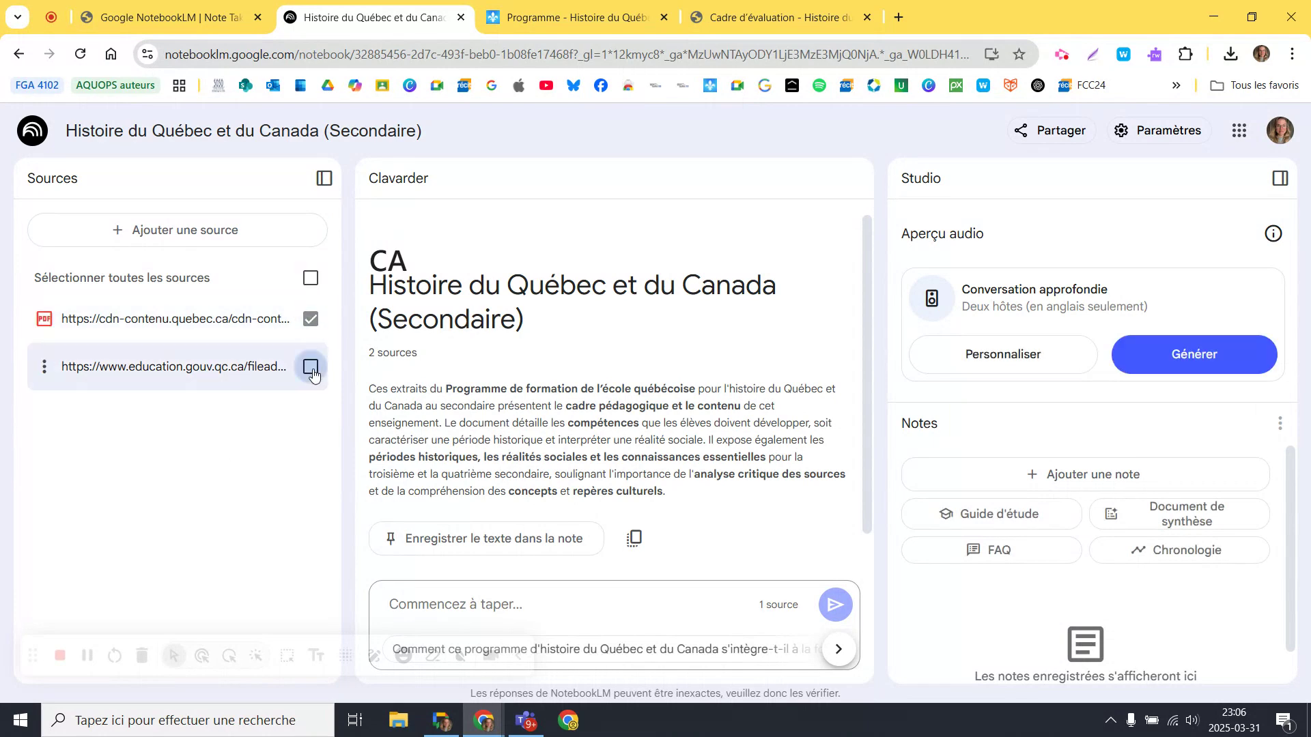
- Paste the chat prompt requesting Secondary 4 Second World War activity ideas for observation and discussion, plus analysis grids with detailed competency levels
click(556, 612)
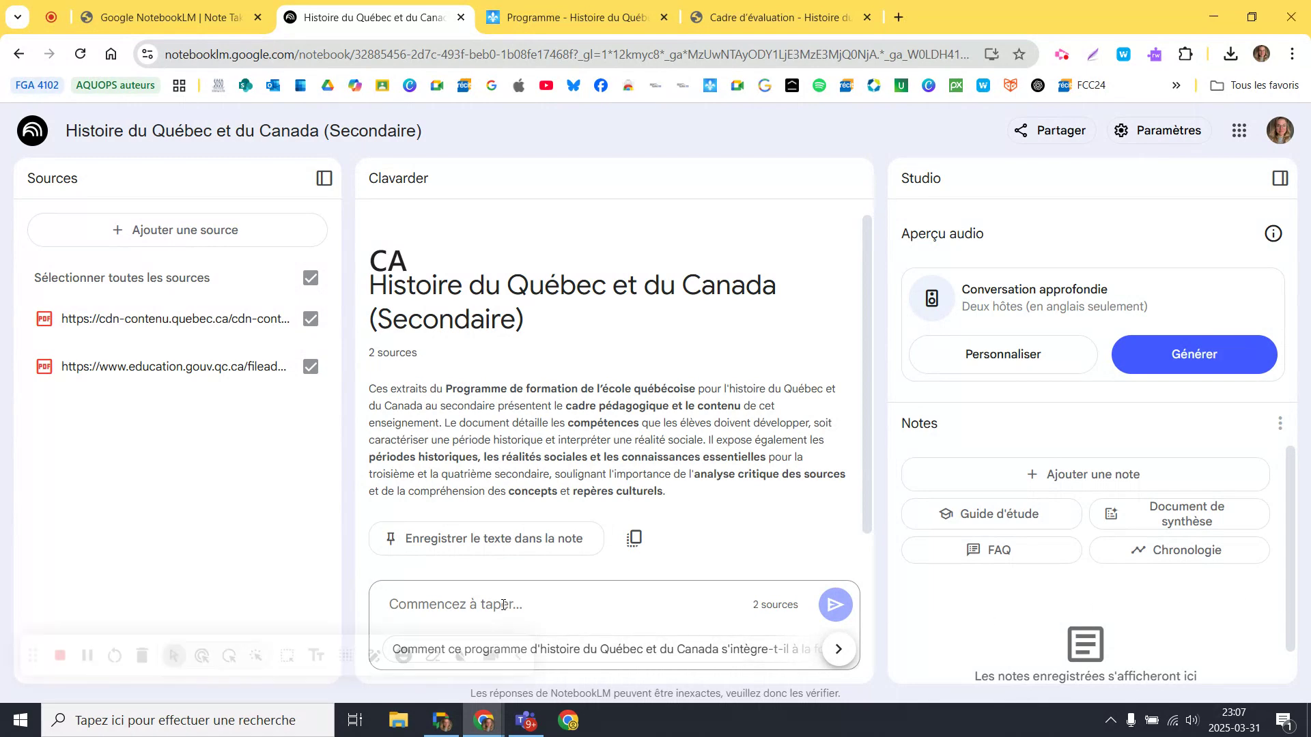
key(ctrl+v)
scroll(507, 493, up, 1)
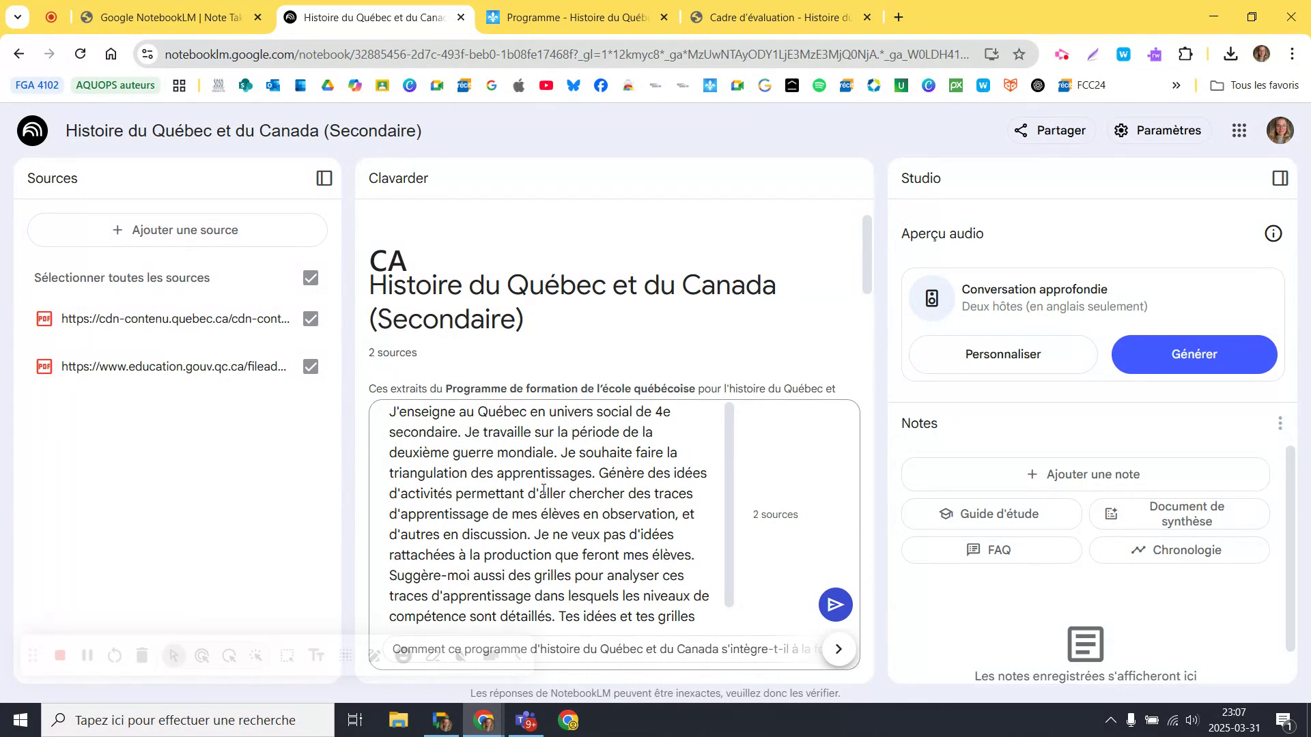
- Review the prompt's teaching context, its request and its instruction to refer to the attached documents, and send it
drag(594, 475, 368, 414)
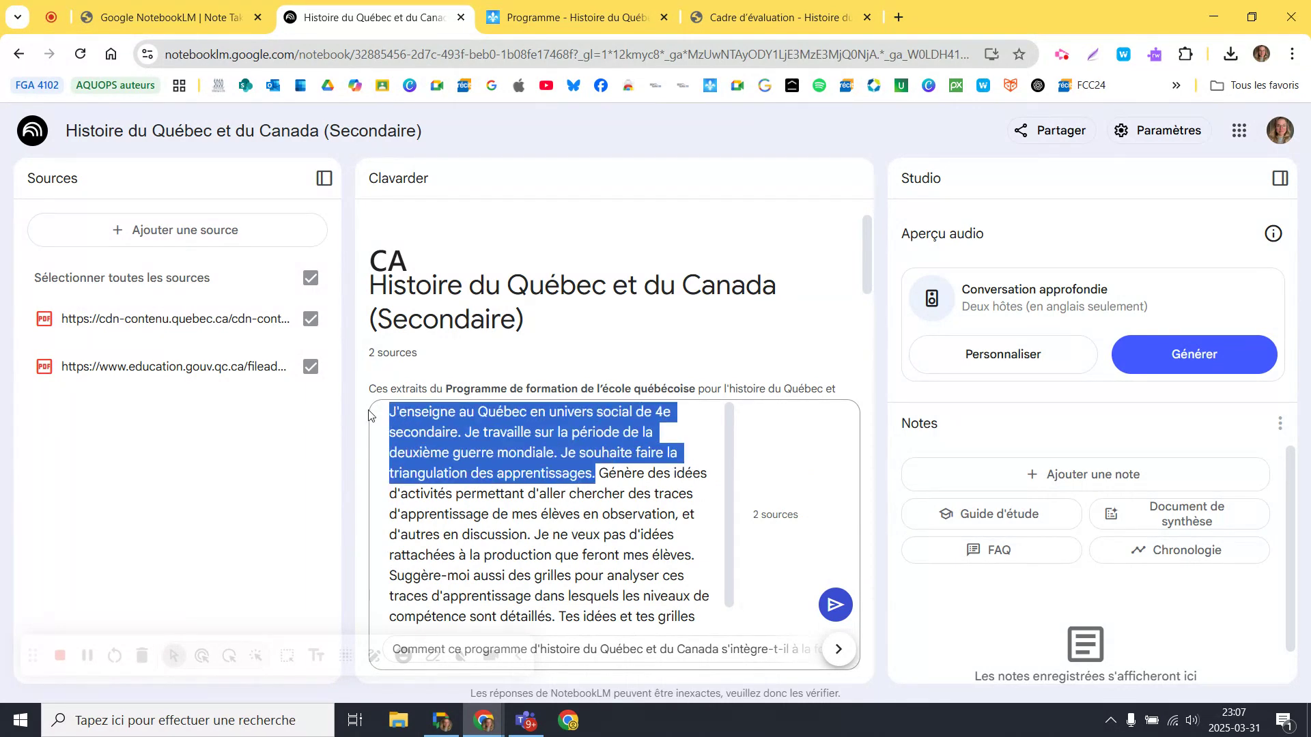
click(604, 474)
drag(604, 475, 563, 599)
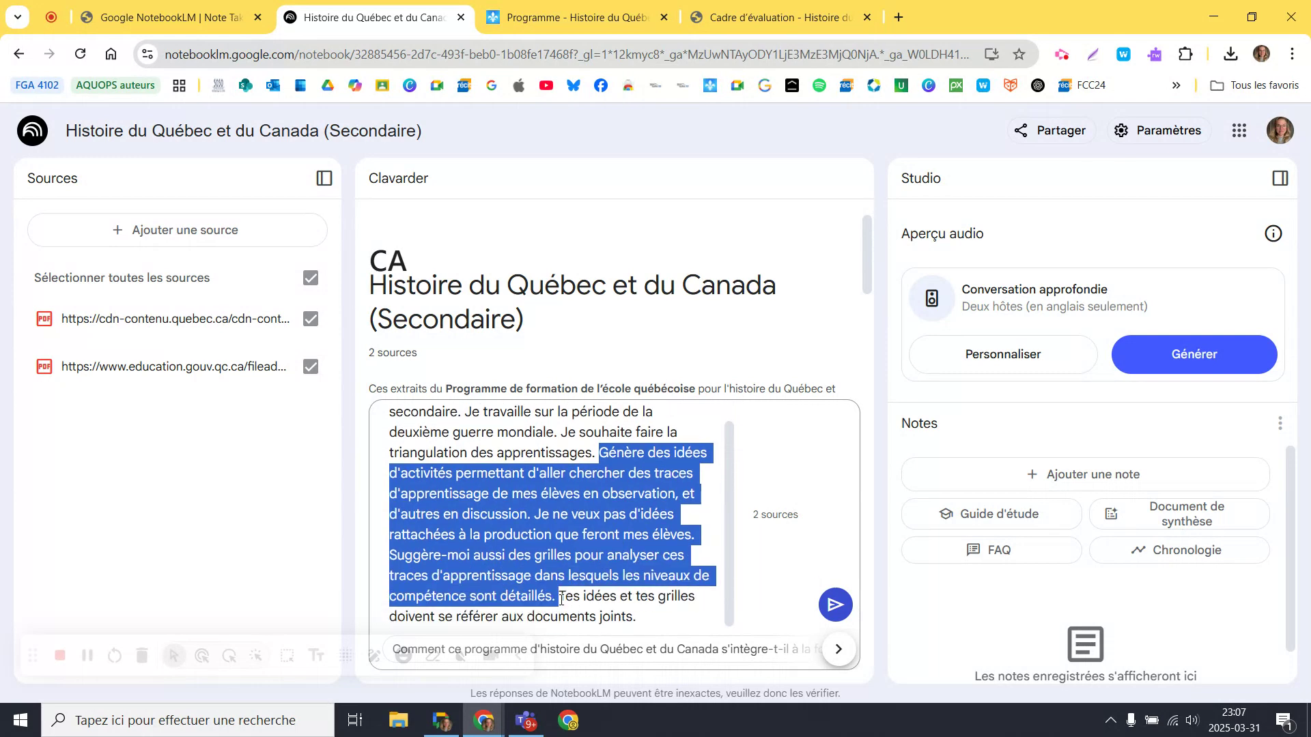
click(560, 599)
shift+click(637, 622)
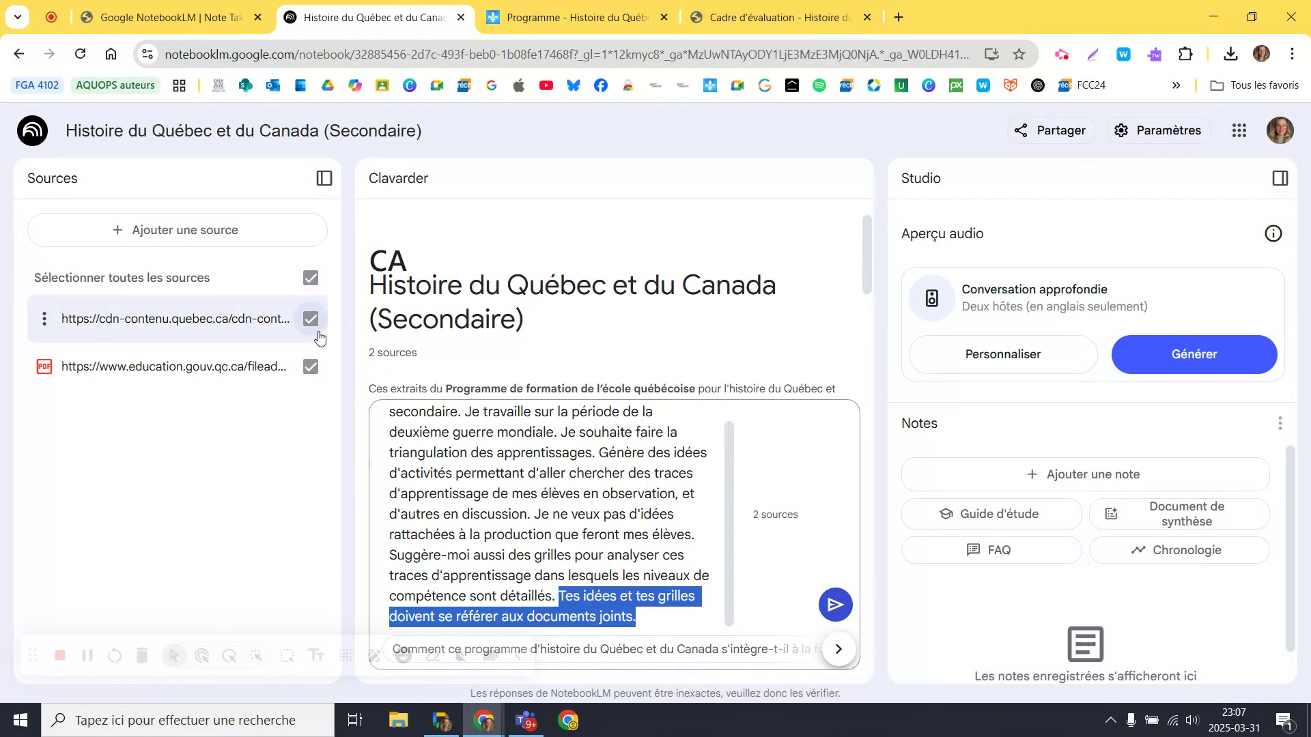
click(838, 613)
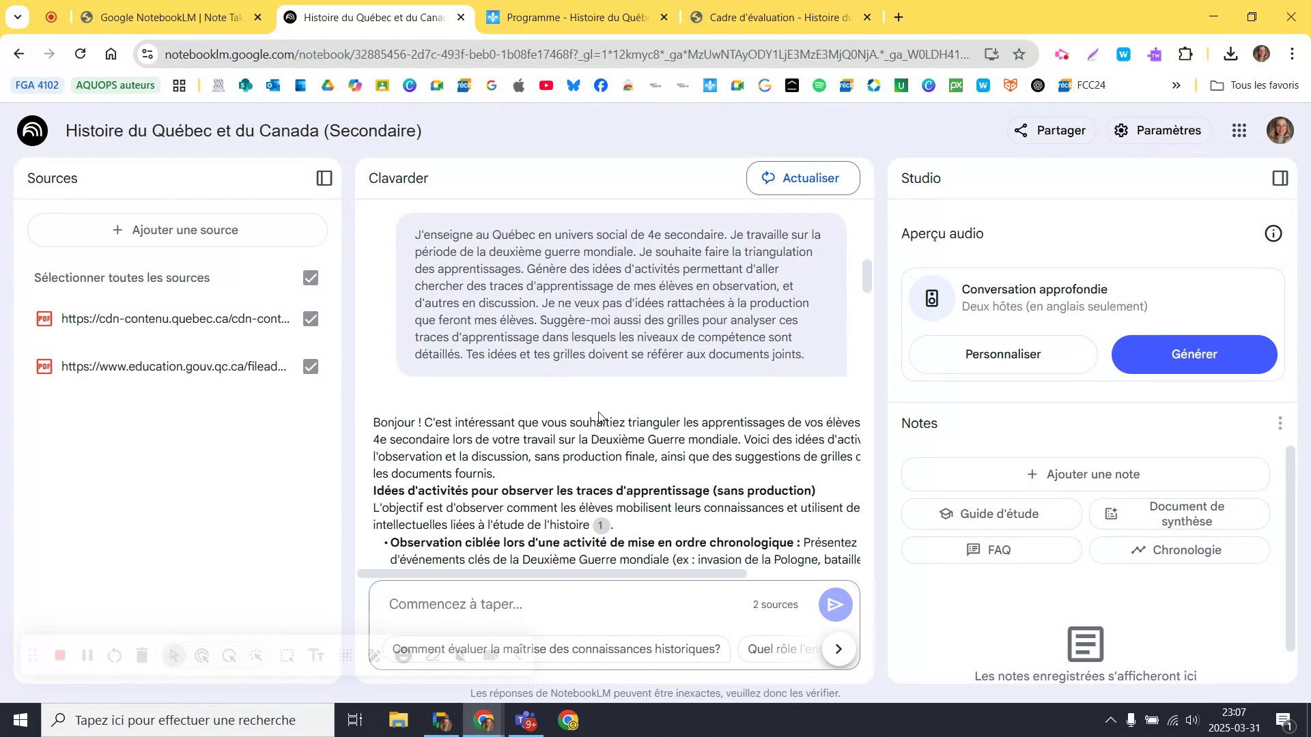
- Examine the generated activity ideas and their citations, and open the source passage behind citation 1 in the "Débat mouvant" activity
scroll(600, 413, down, 2)
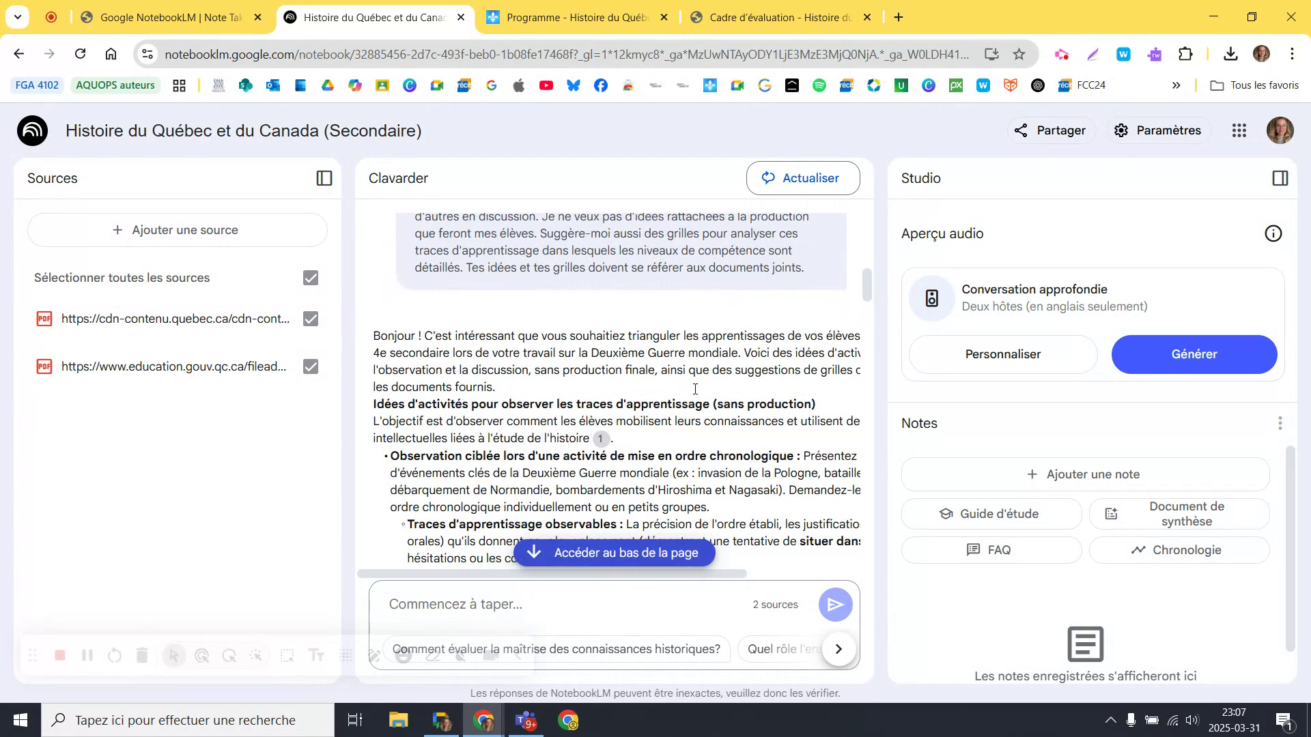
mouse_move(604, 359)
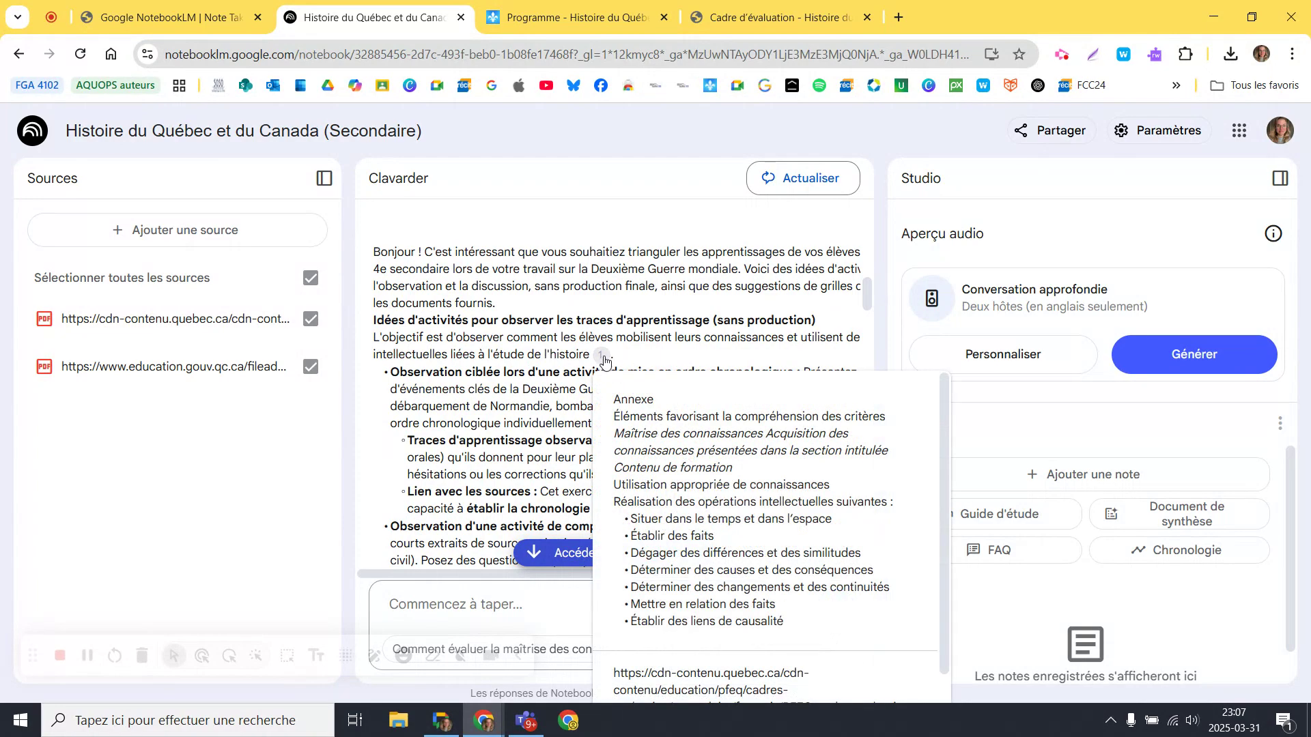
scroll(703, 337, down, 2)
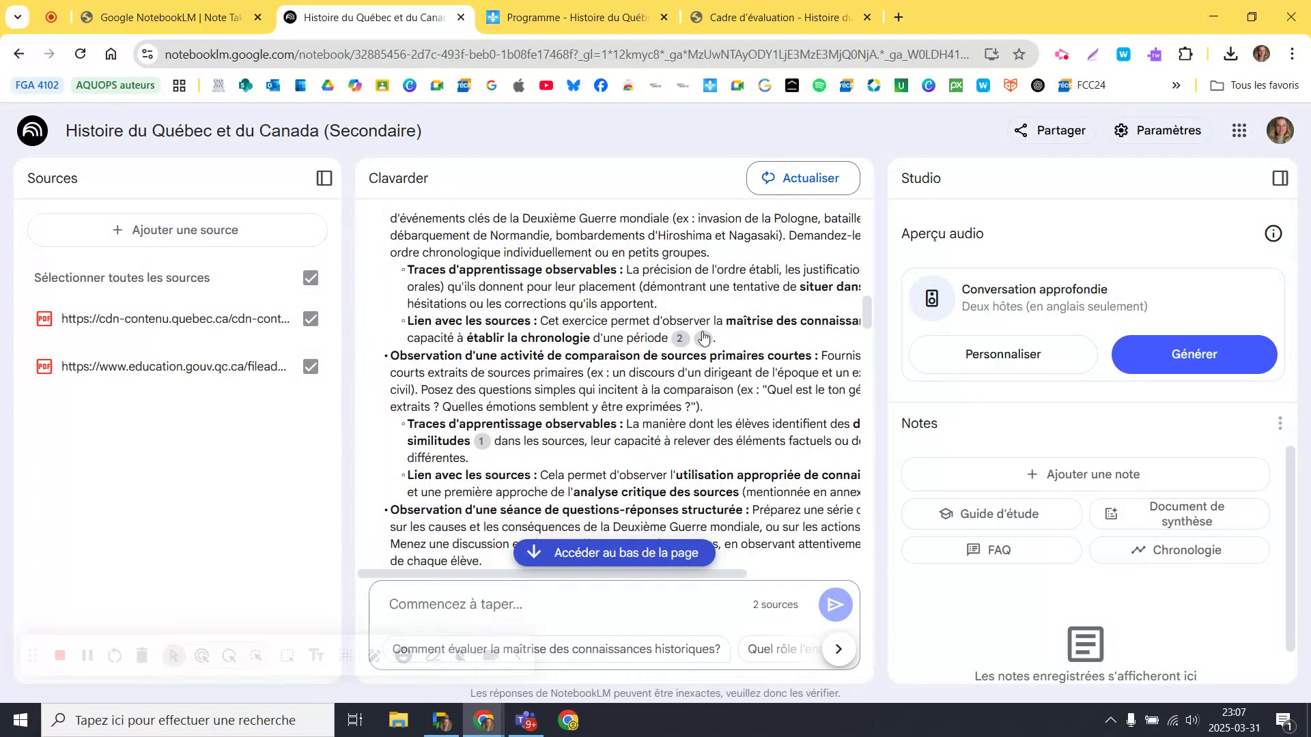
scroll(703, 338, down, 6)
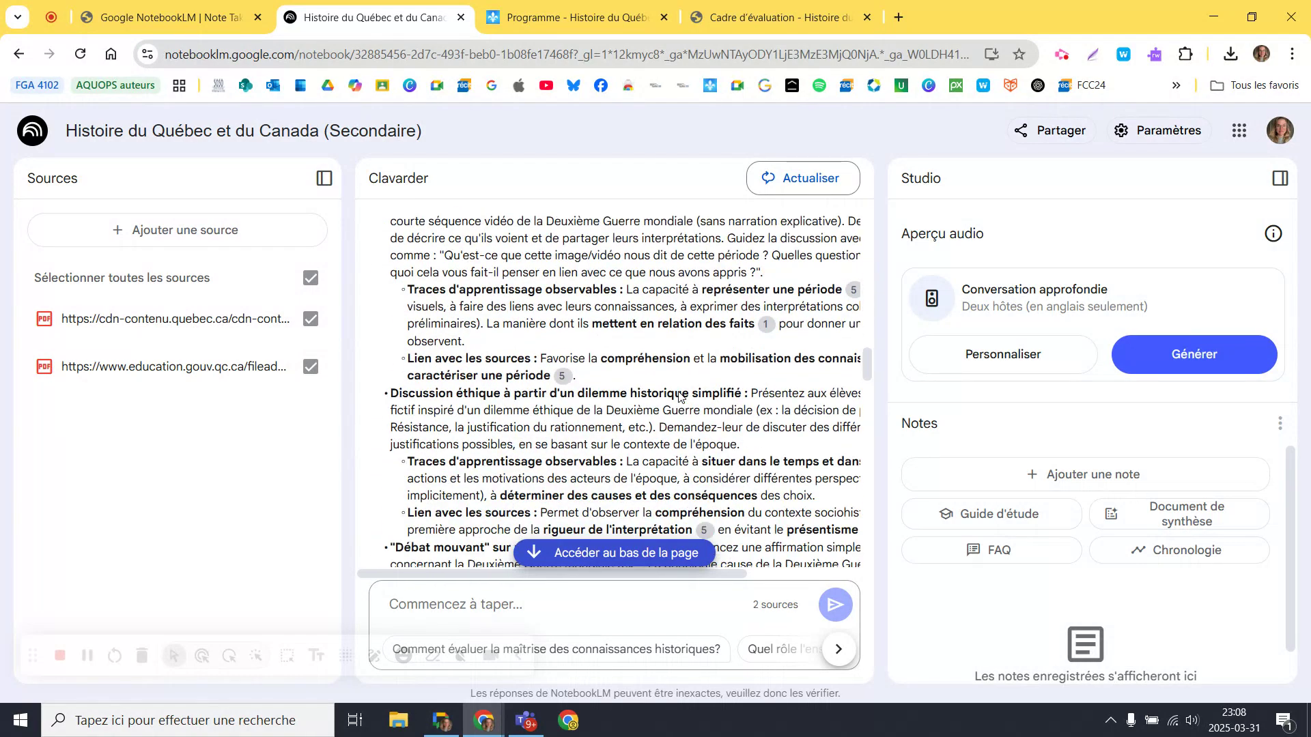
scroll(676, 410, down, 4)
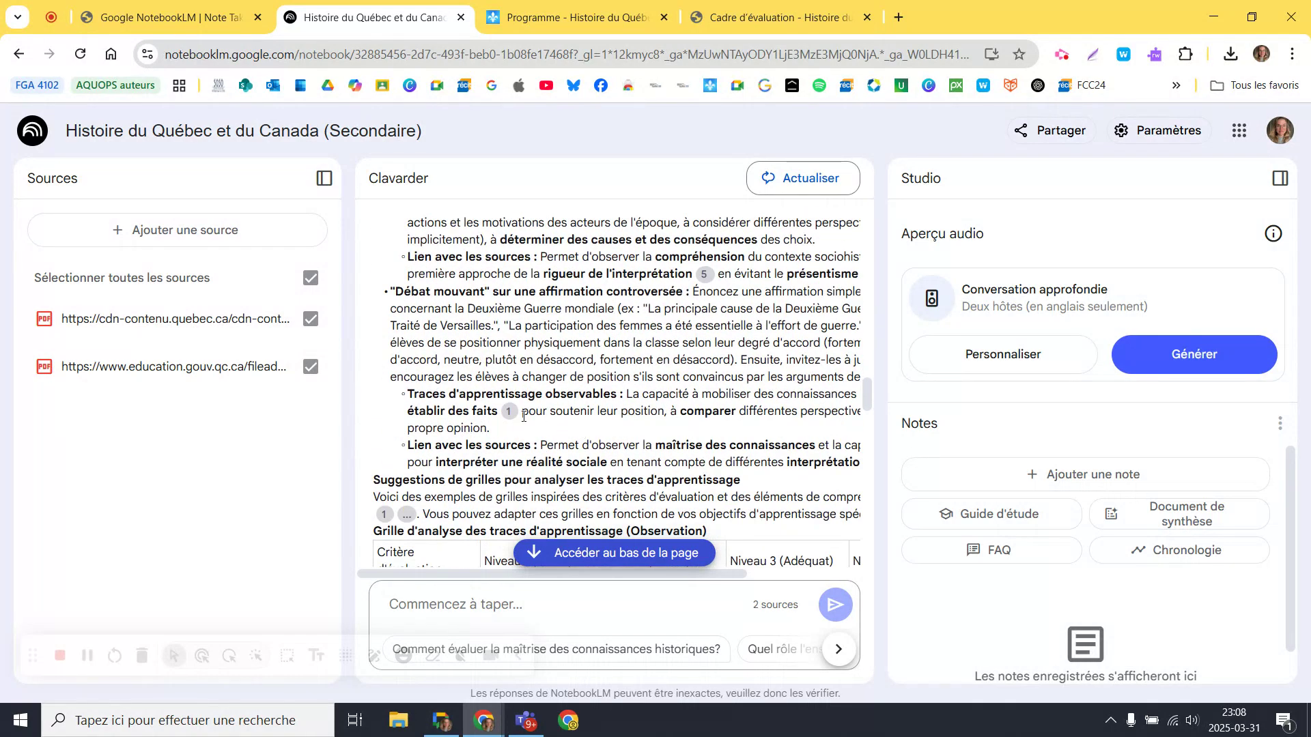
click(508, 413)
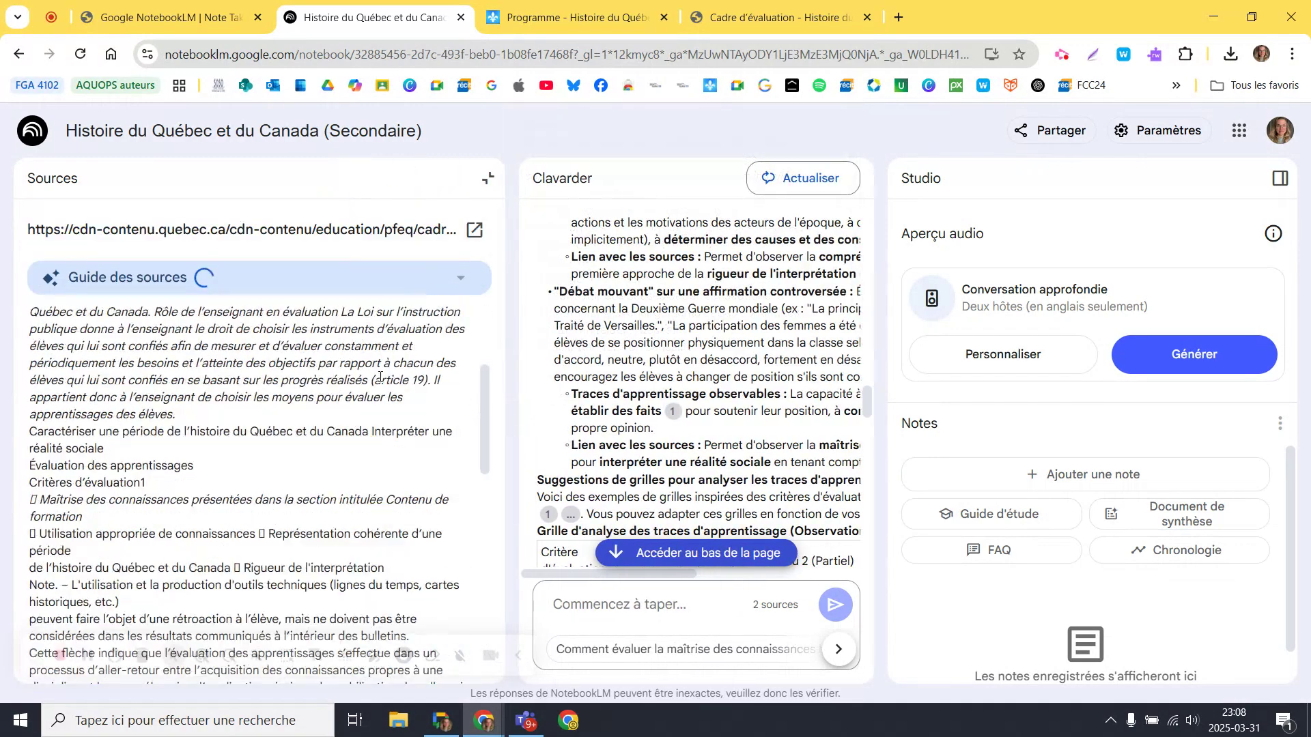
- Check the cited passage in the evaluation framework source, open its original PDF, and return to the notebook
scroll(97, 550, down, 4)
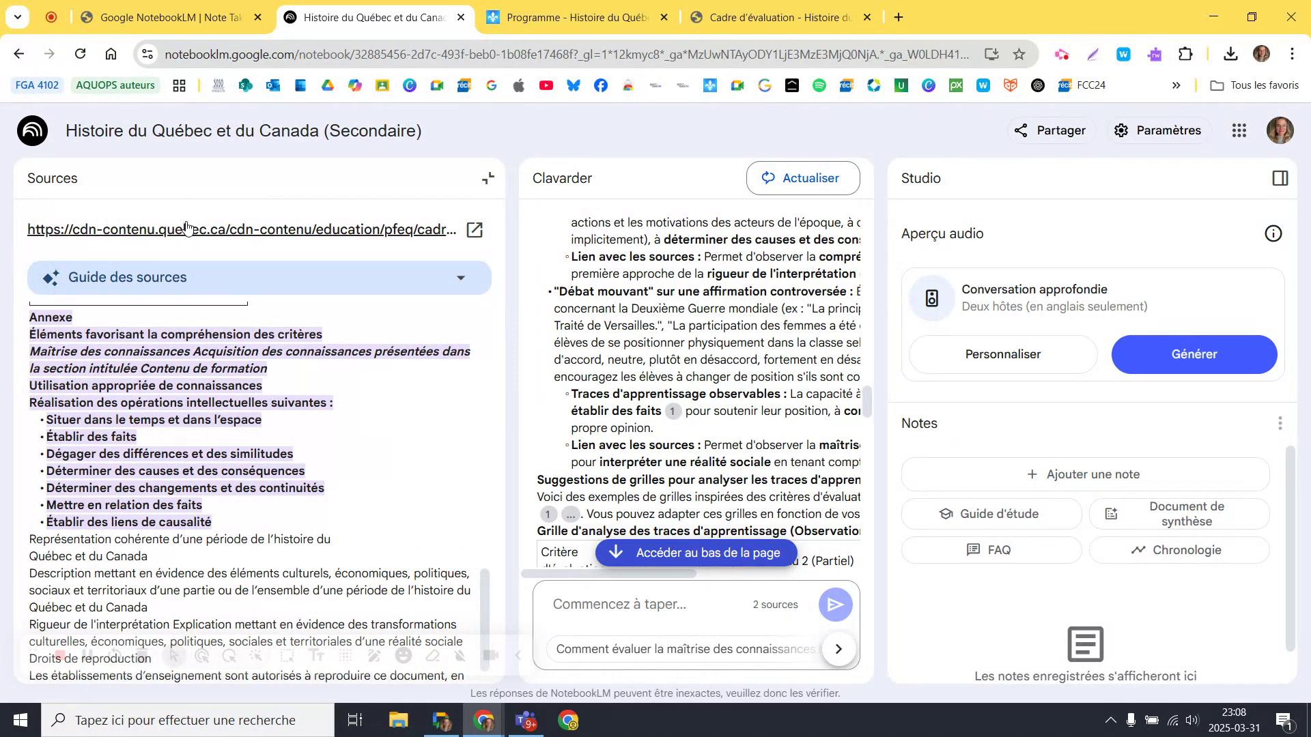
click(474, 230)
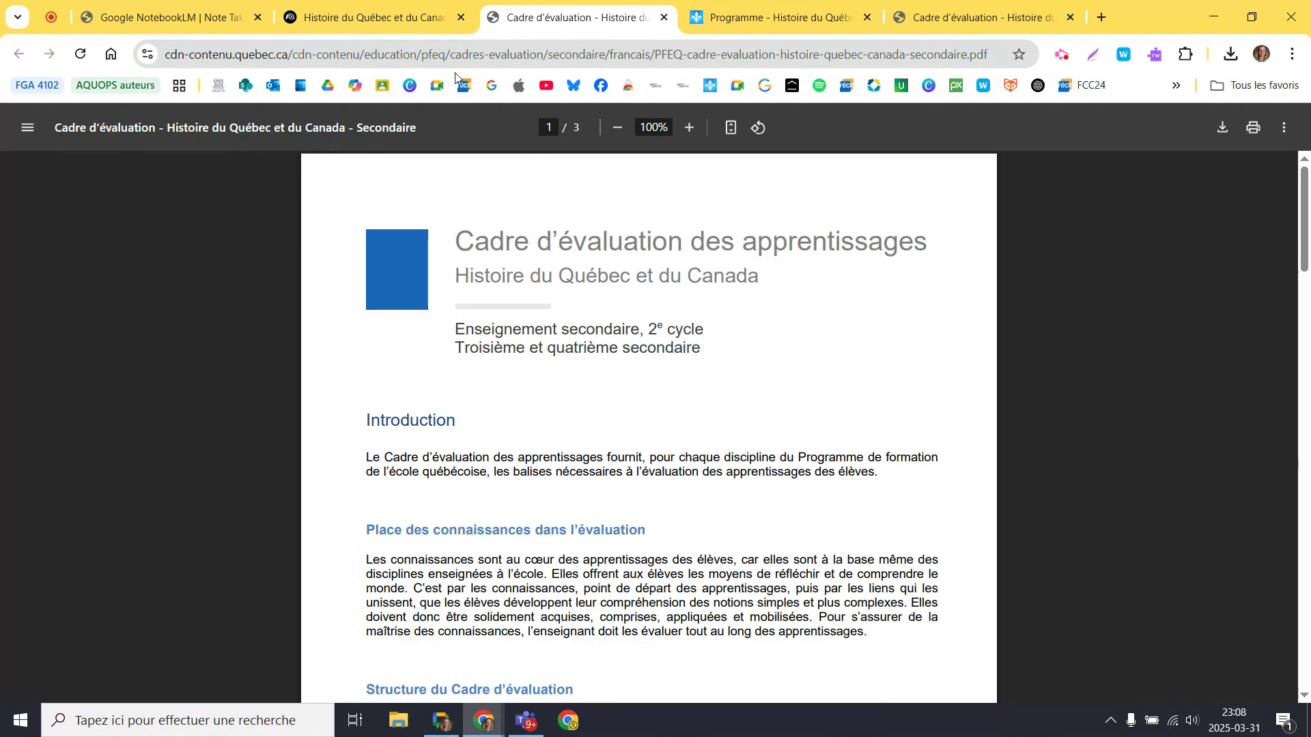
click(387, 27)
- Collapse the Studio area to widen the chat so the observation grid's four level columns fit
scroll(749, 444, down, 5)
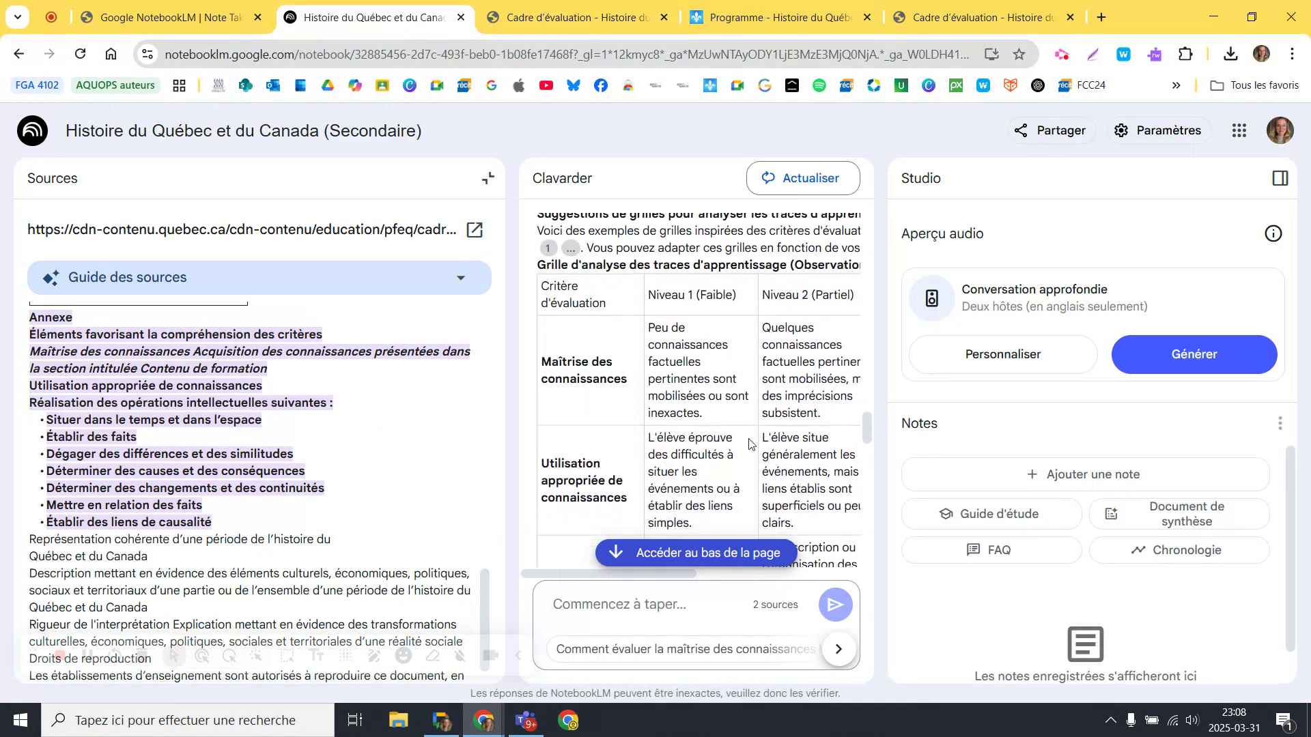
scroll(748, 443, down, 2)
scroll(737, 403, up, 3)
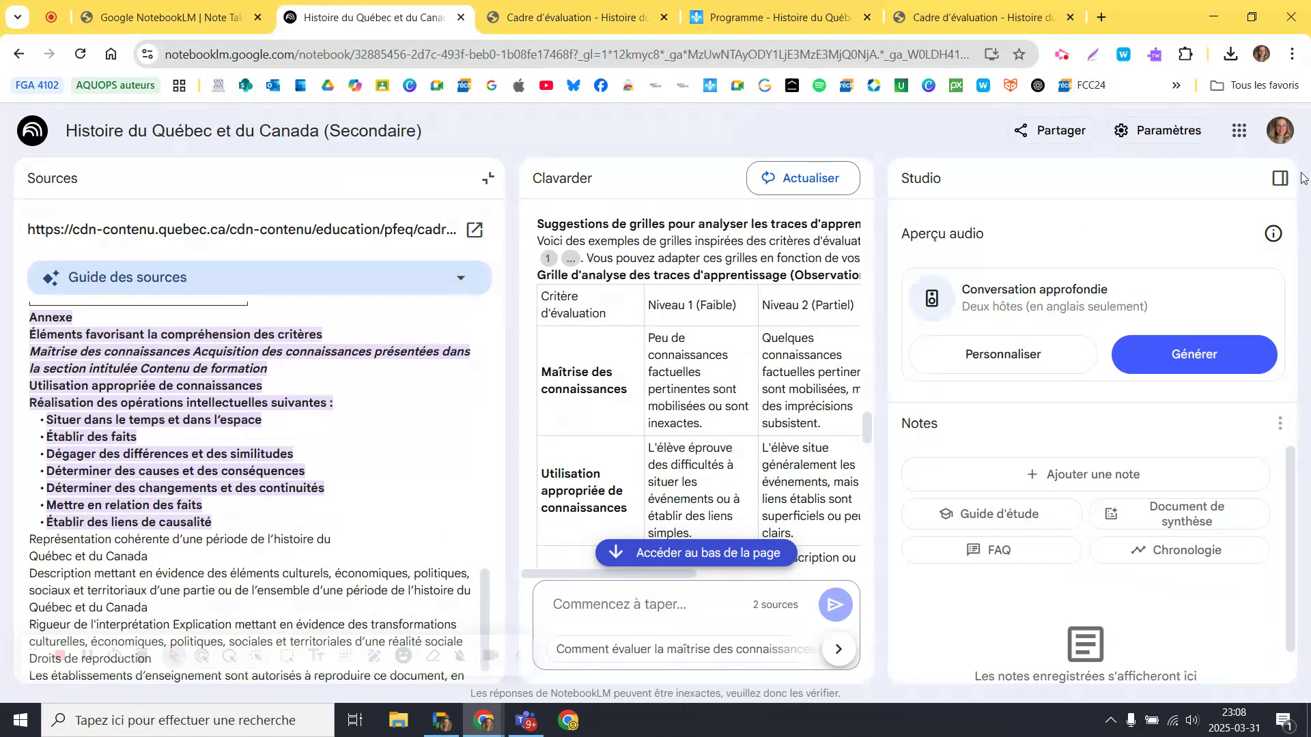
click(1280, 178)
scroll(897, 431, up, 3)
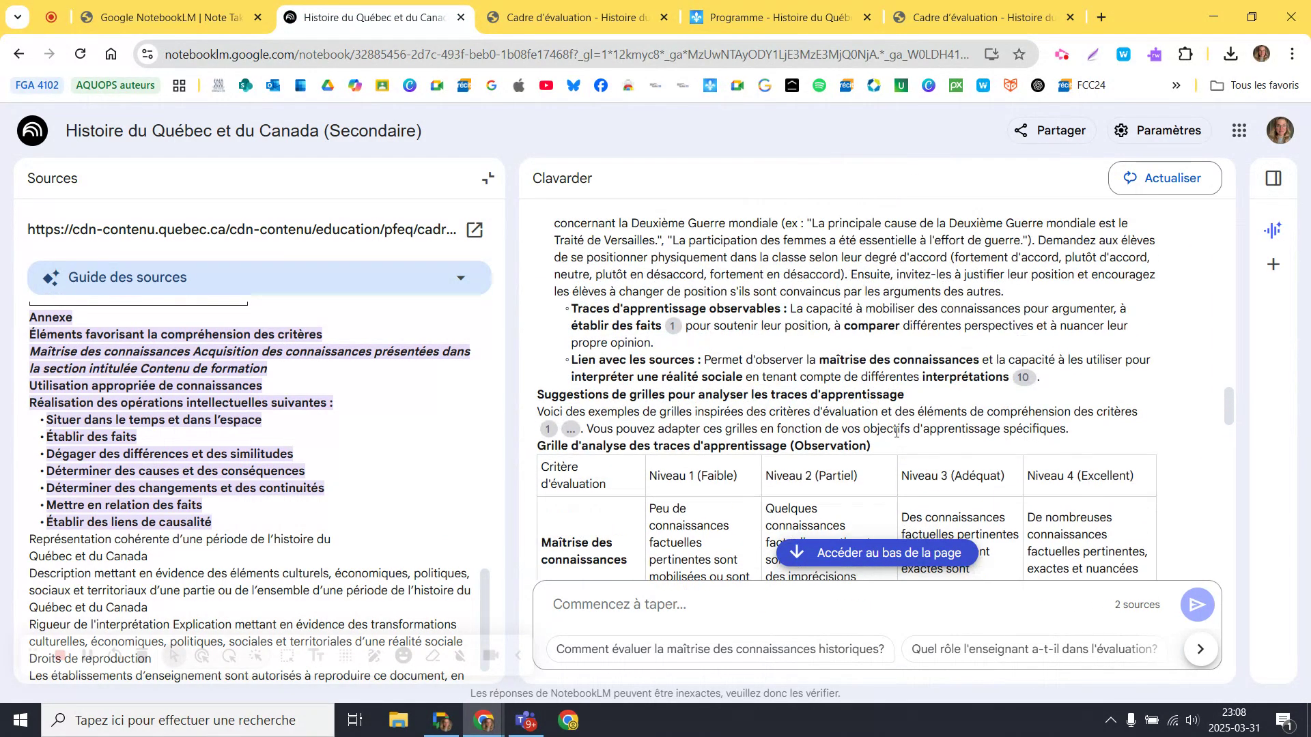
- Examine the generated Observation and Discussion analysis grids, including their criteria and level descriptions, through to the end of the response
scroll(870, 431, down, 5)
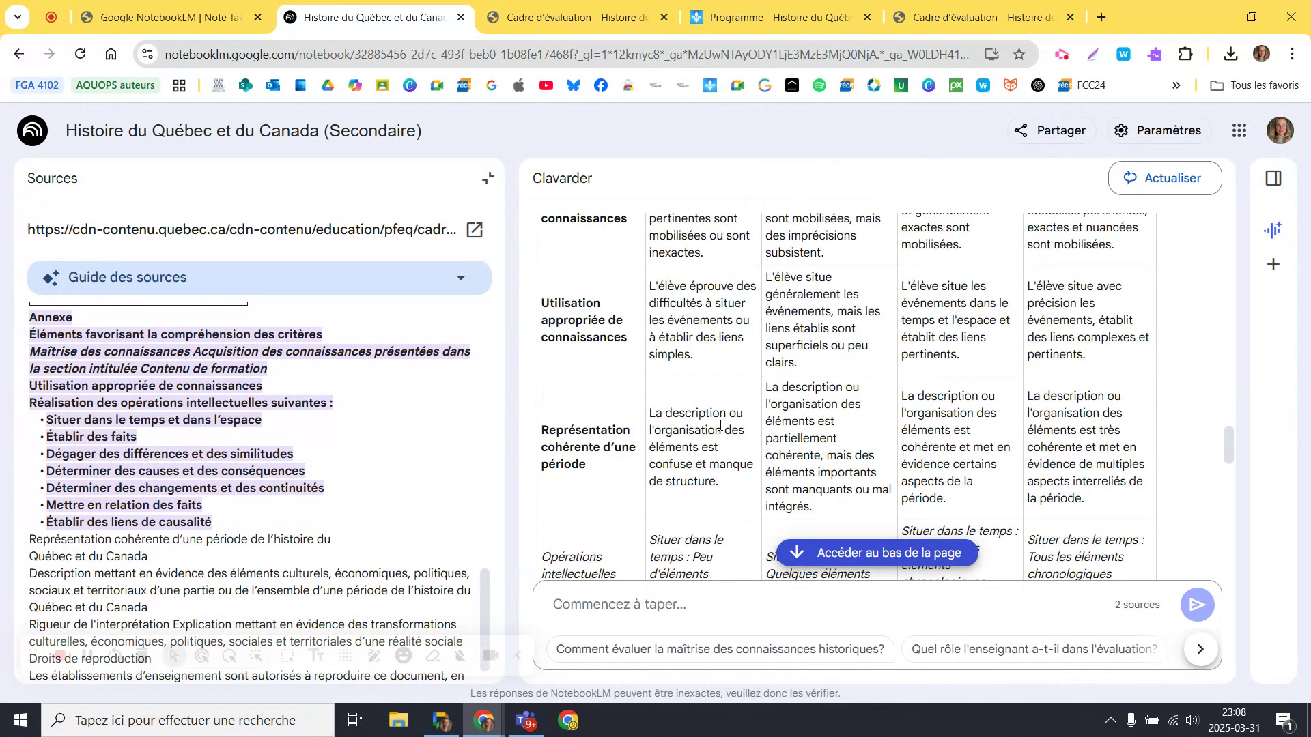
scroll(719, 426, down, 6)
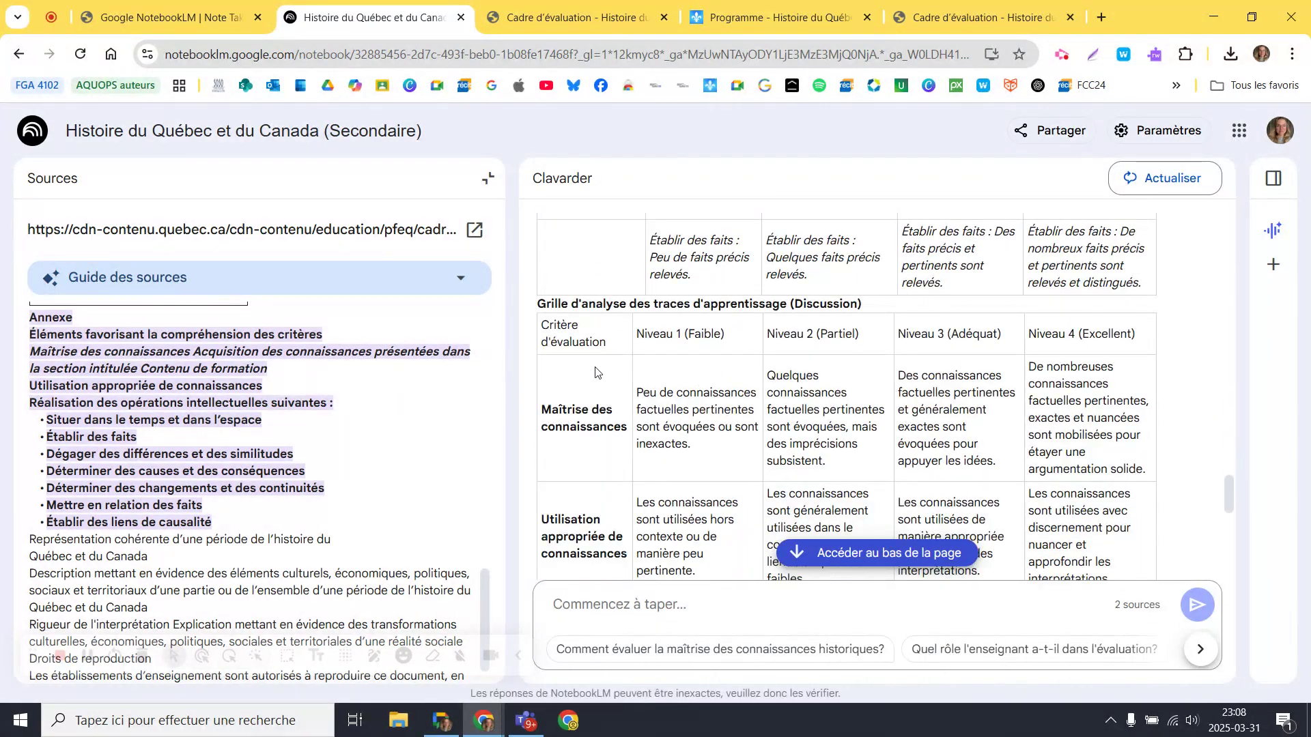
scroll(595, 372, down, 15)
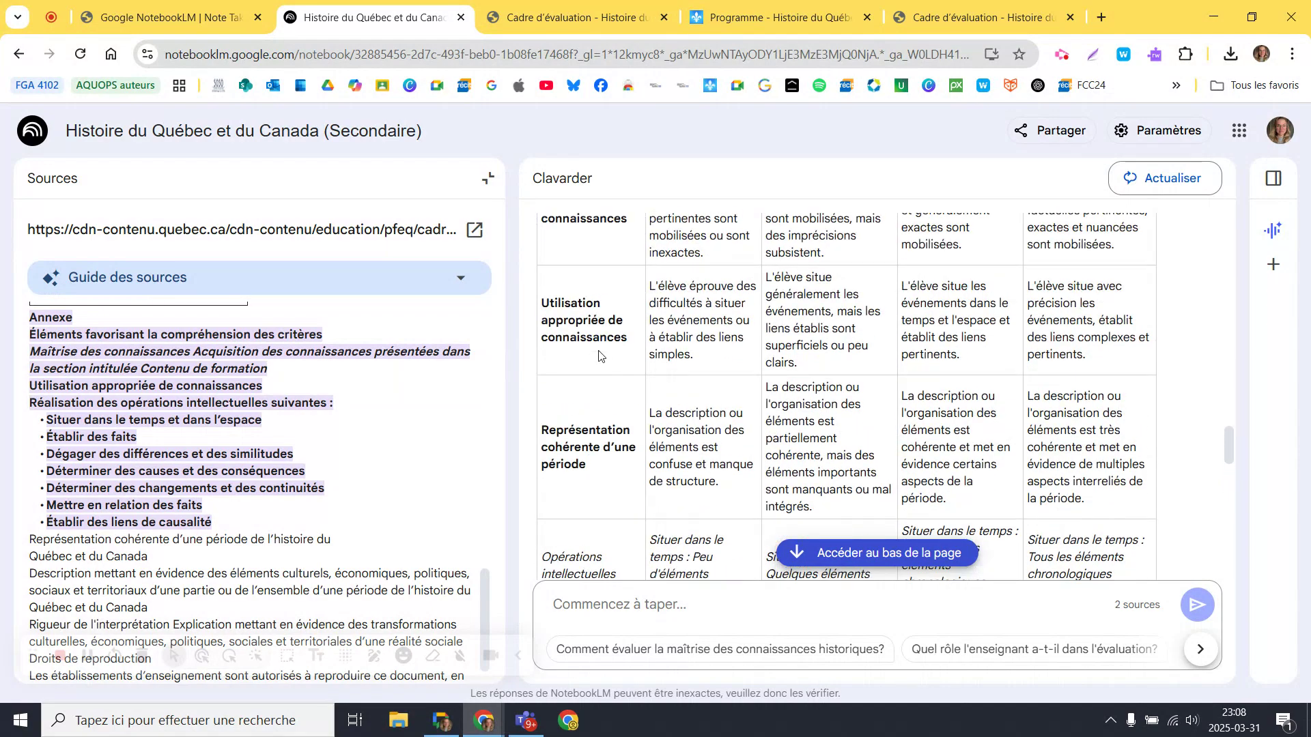
scroll(599, 355, up, 3)
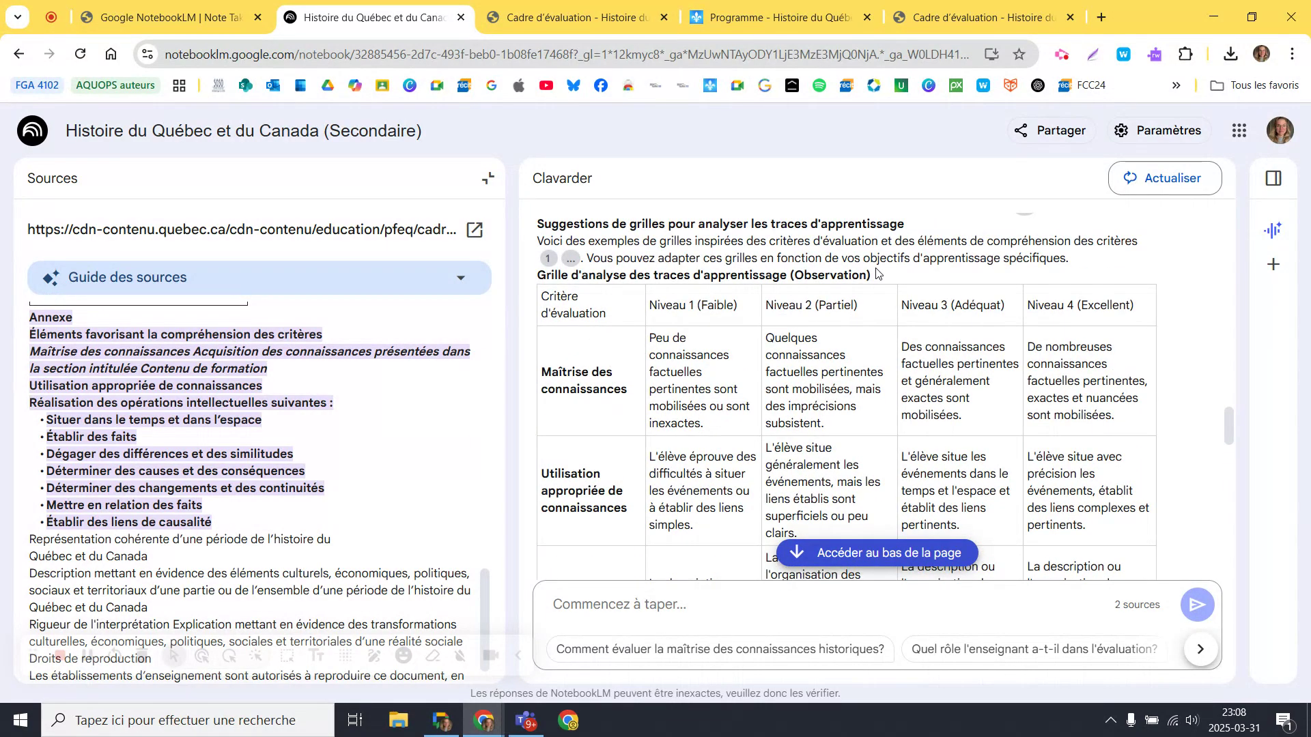
drag(881, 276, 778, 276)
scroll(806, 413, down, 10)
scroll(806, 413, down, 1)
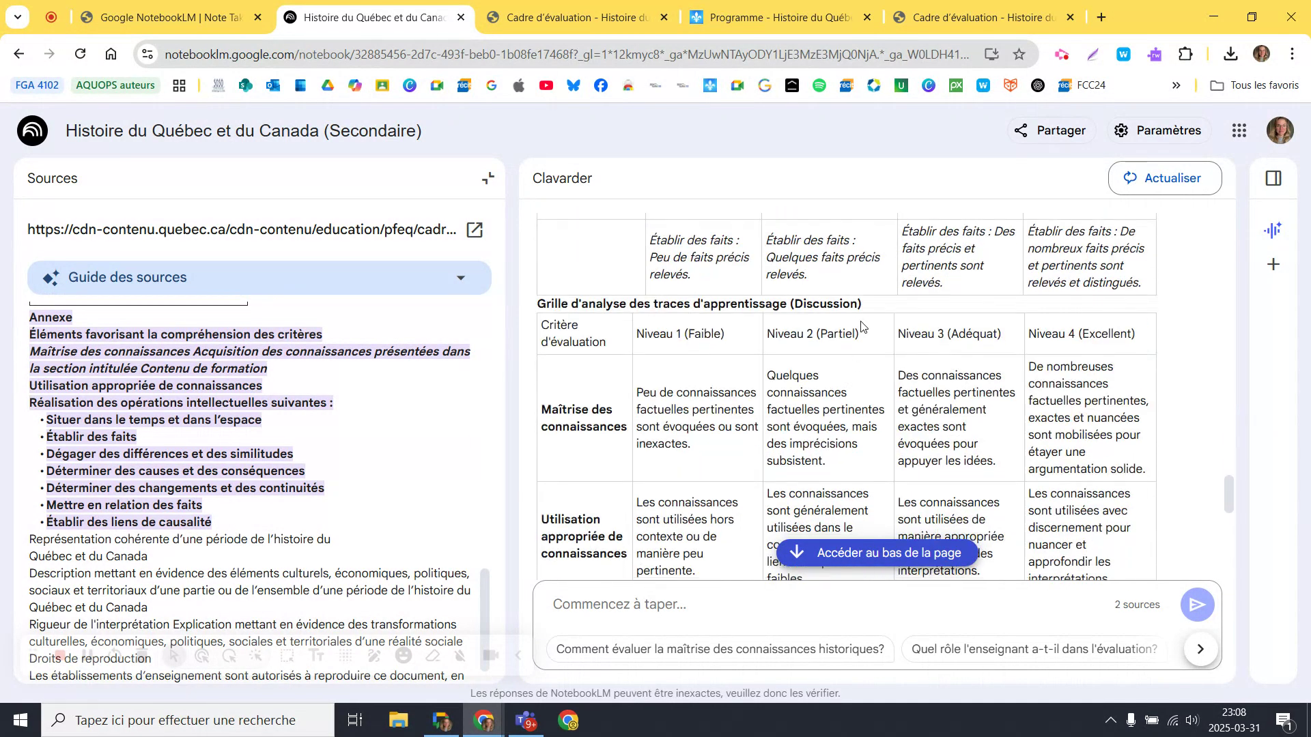
drag(863, 305, 781, 307)
scroll(667, 370, down, 5)
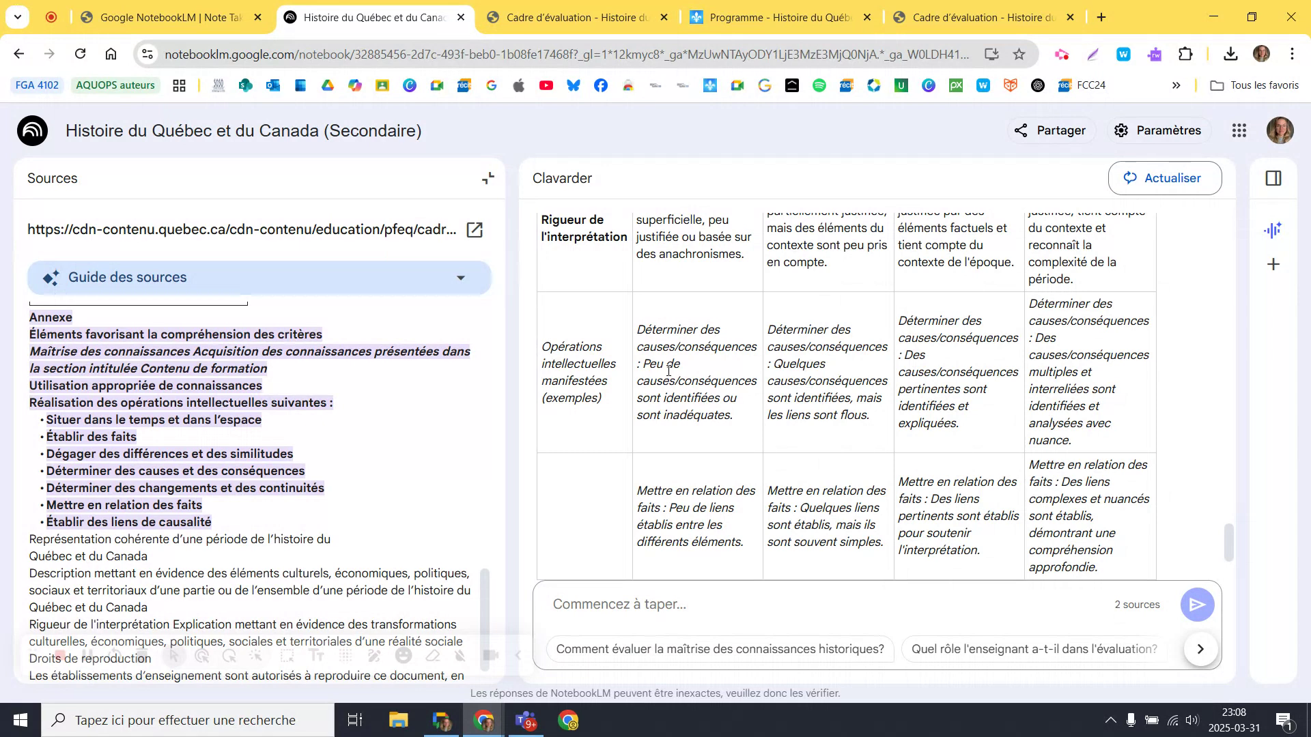
scroll(668, 370, down, 2)
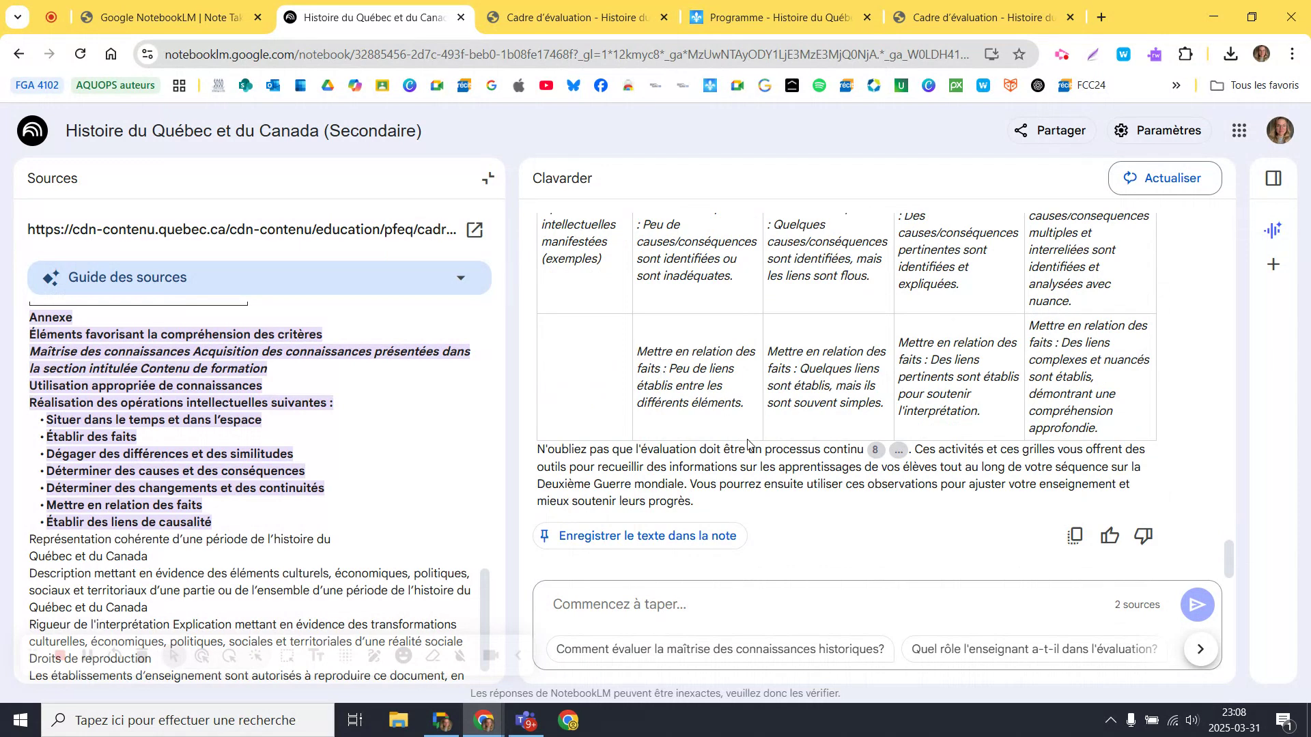
click(1060, 55)
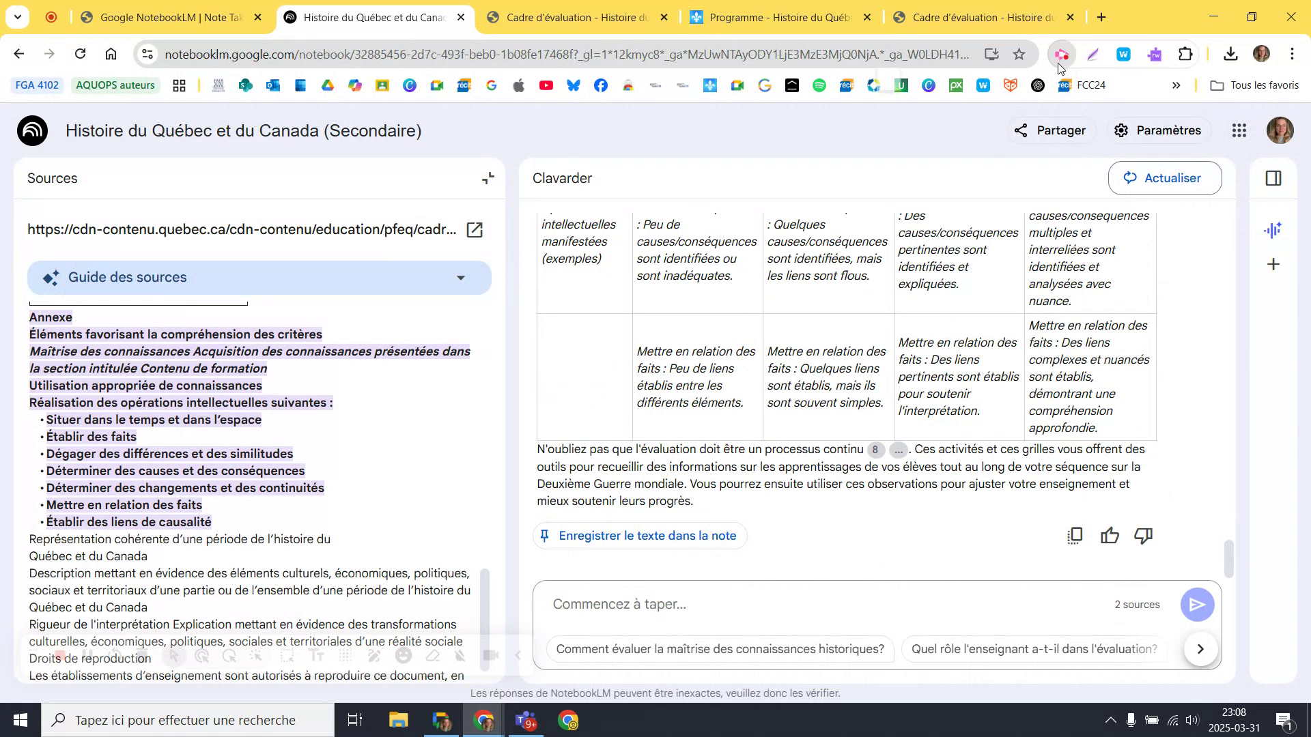